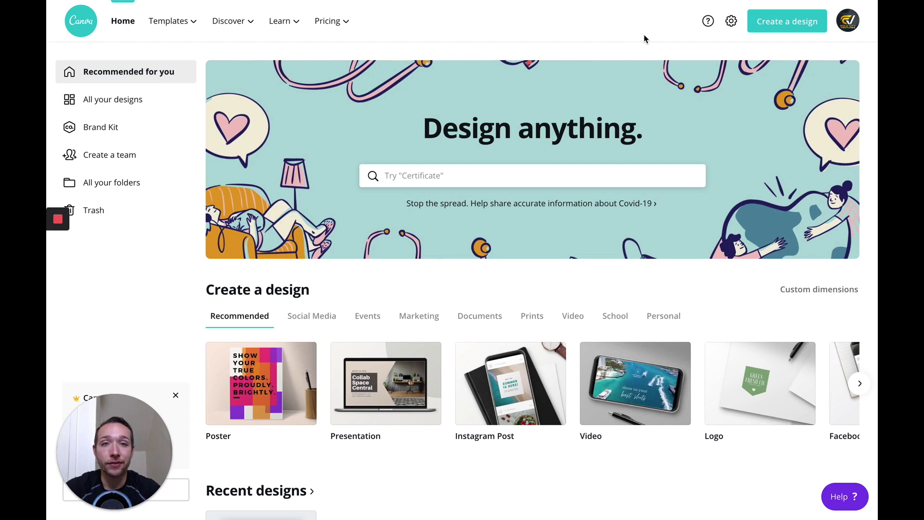
Step: Open the Brand Kit page and look over its logo, color palette and font sections
mouse_move(107, 415)
left_mouse_down()
mouse_move(279, 415)
mouse_move(169, 411)
mouse_move(102, 428)
left_mouse_up()
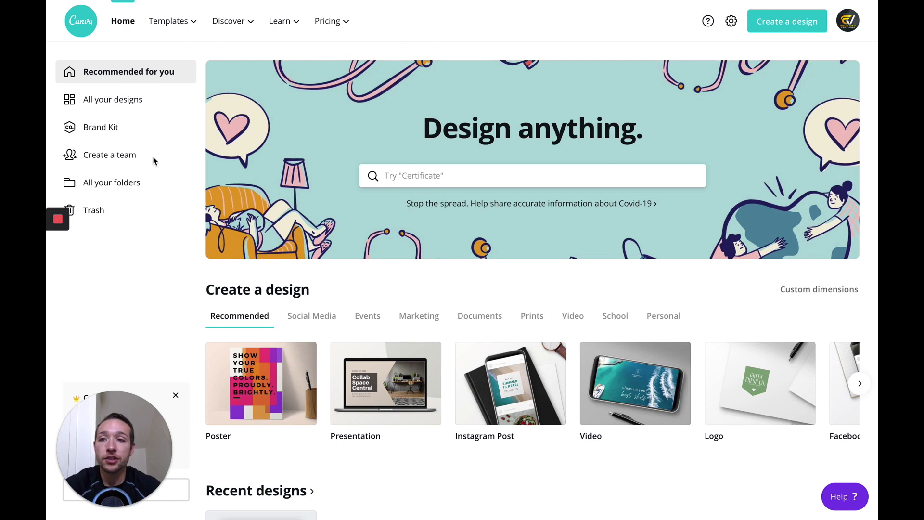
left_click(151, 100)
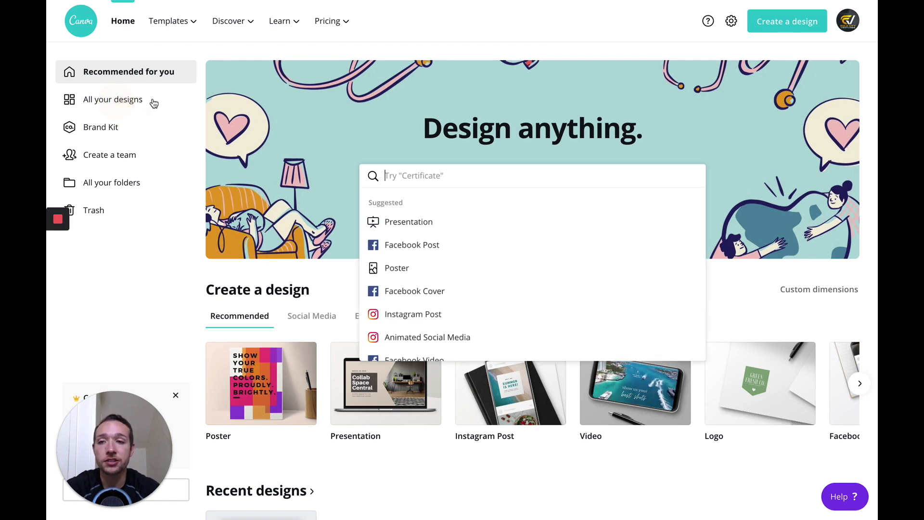
left_click(110, 127)
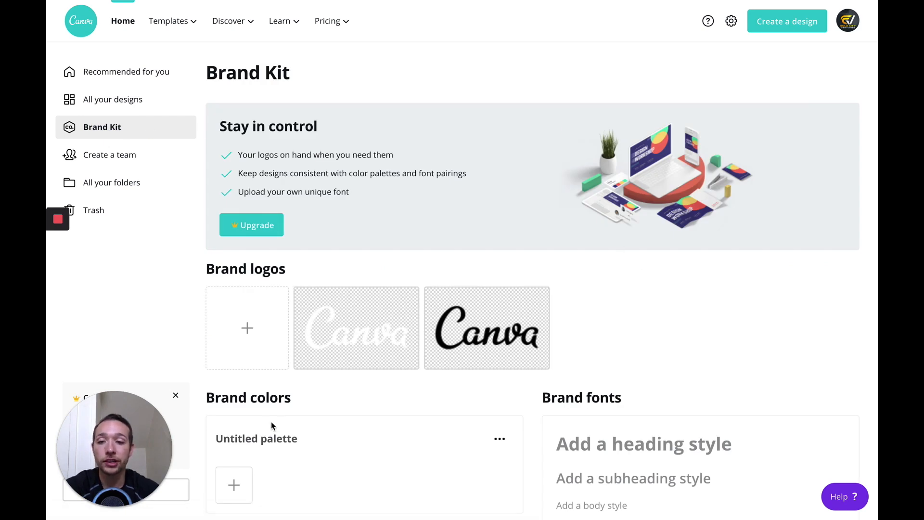
scroll(498, 388, "down", 1)
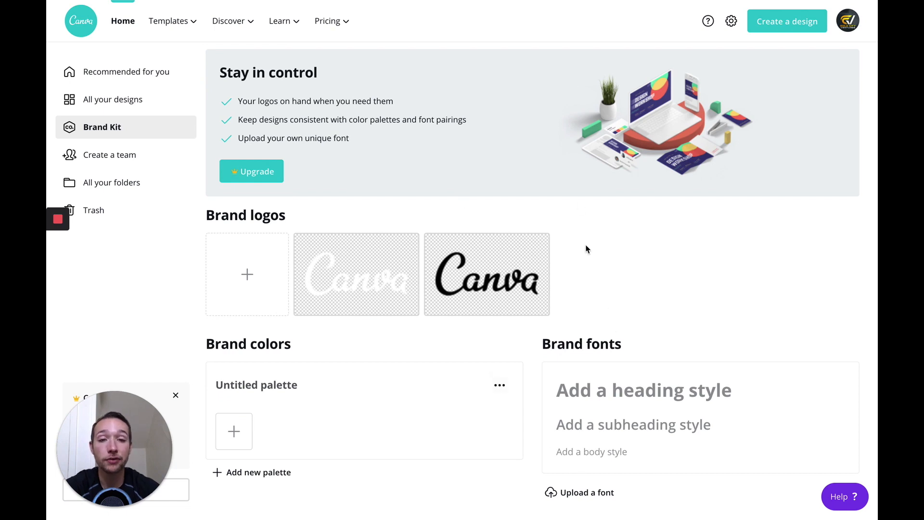
Step: Open the team creation page and review the options for inviting team members
left_click(107, 154)
scroll(595, 322, "down", 1)
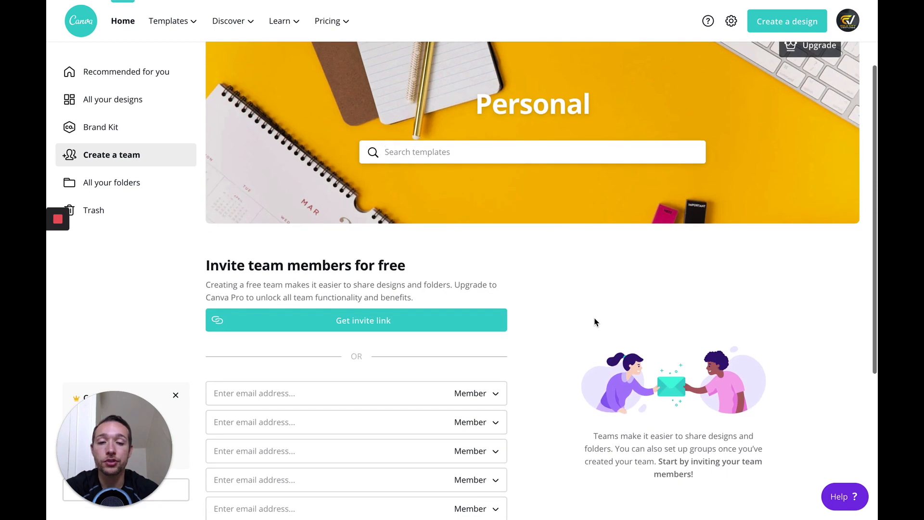
scroll(555, 341, "down", 1)
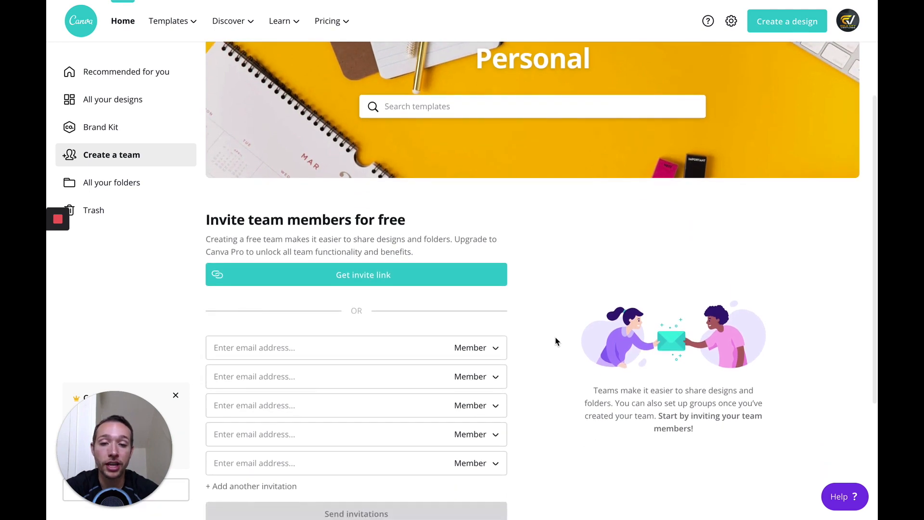
scroll(555, 341, "down", 1)
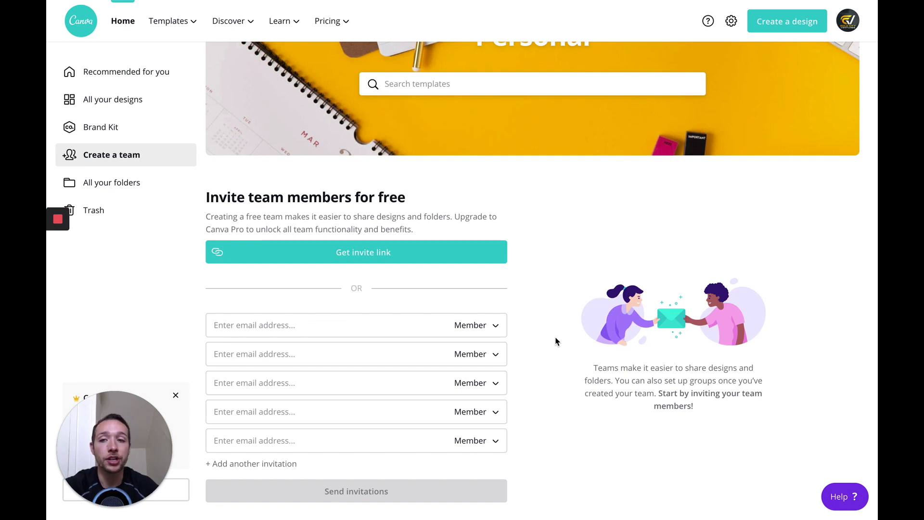
Step: Look at the folders overview, and open the Purple Calendar Example design from all designs for editing
left_click(123, 181)
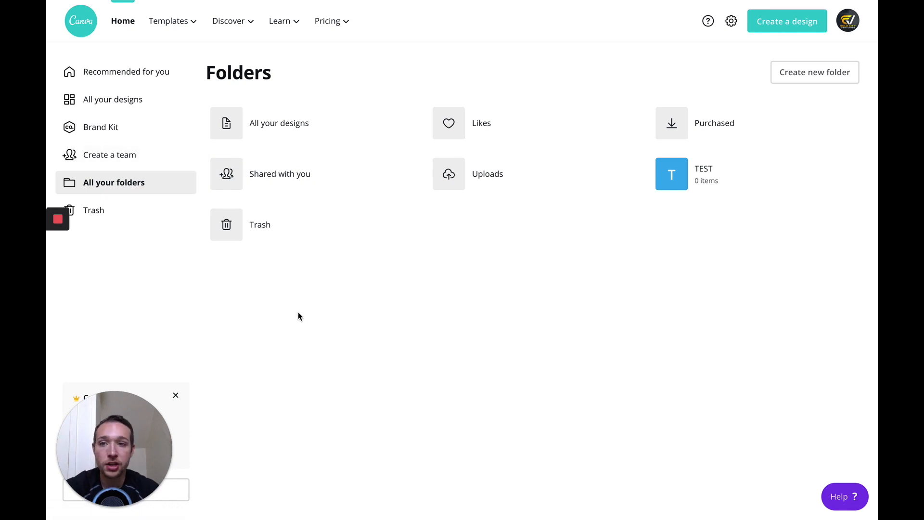
left_click(120, 100)
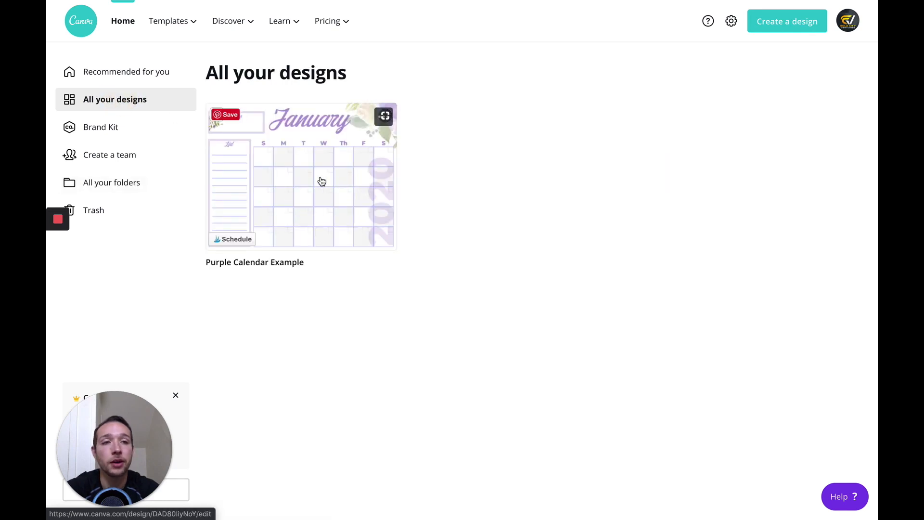
left_click(324, 186)
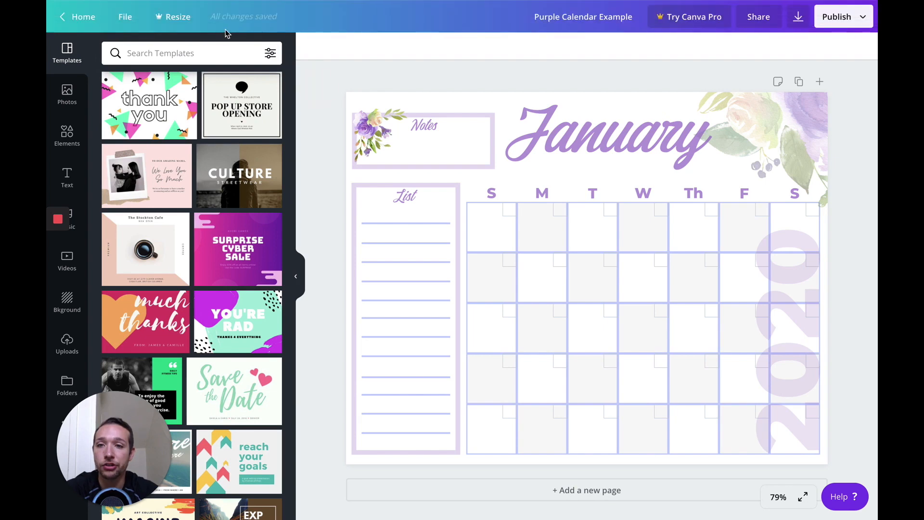
Step: View the Canva Pro offer behind the Resize feature and dismiss it
left_click(176, 20)
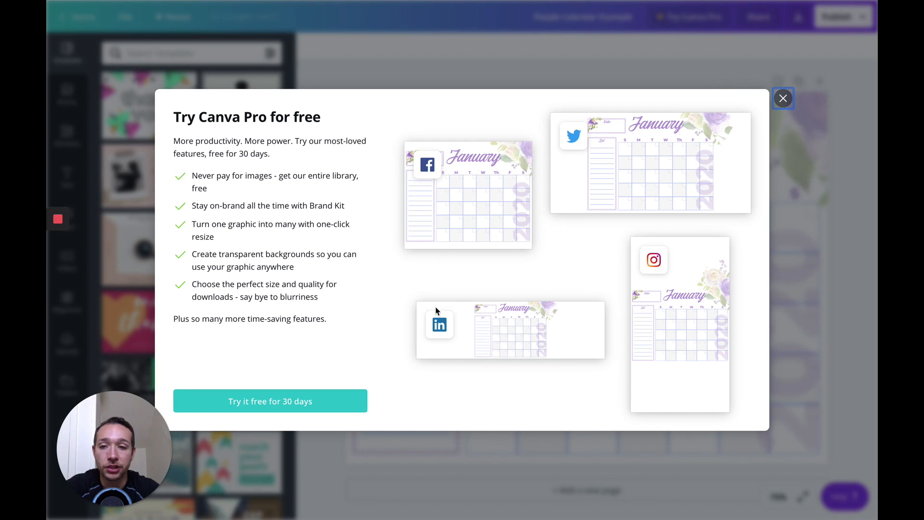
left_click(782, 98)
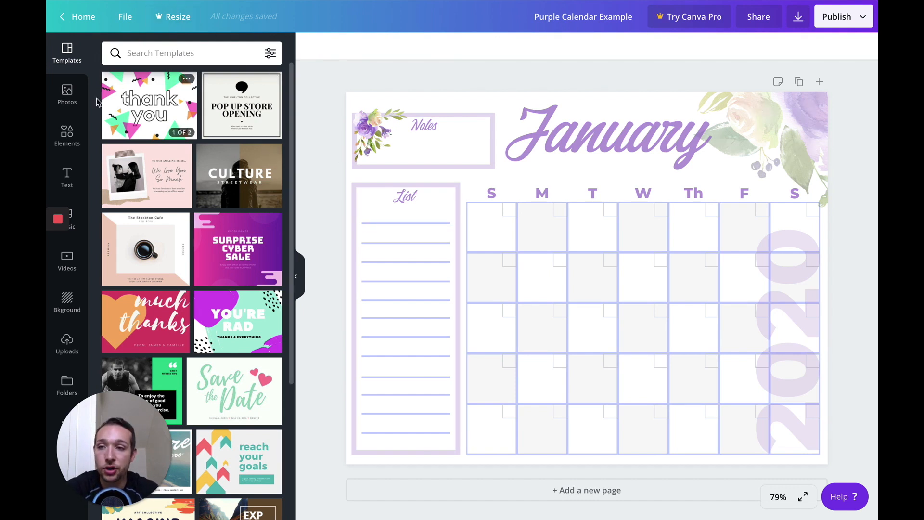
Step: Search the elements library for "flower"
left_click(66, 137)
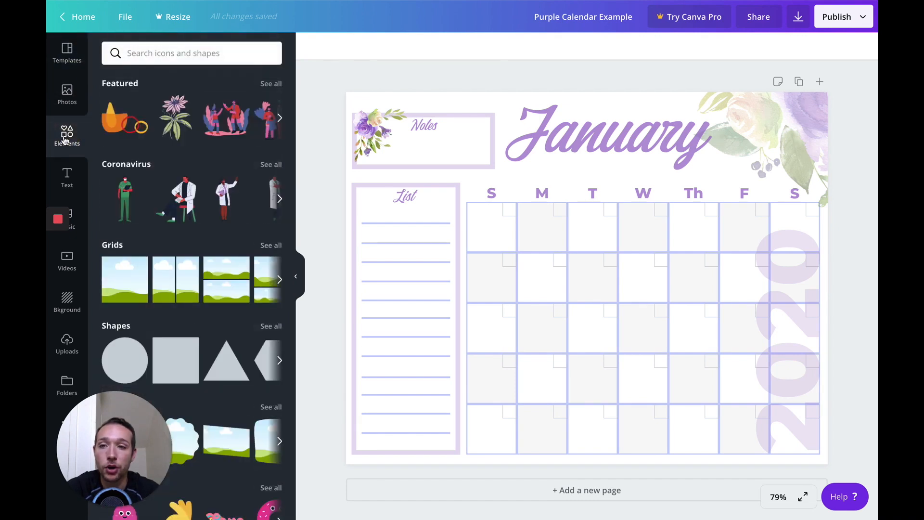
left_click(182, 53)
type("flower")
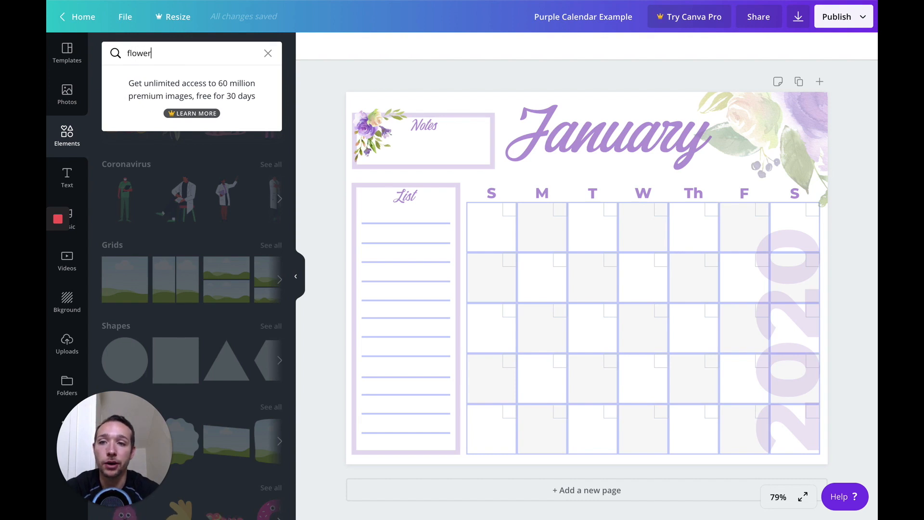
key("Return")
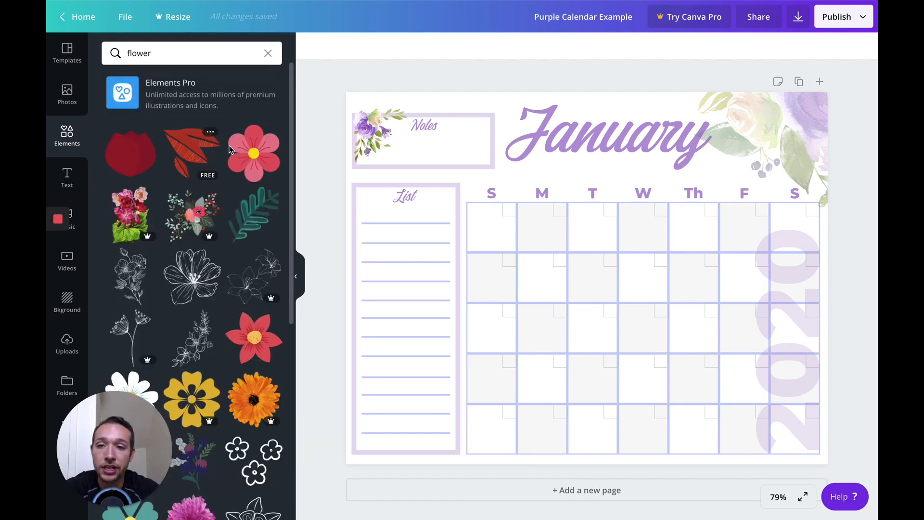
Step: Place the Pro bouquet graphic with pink and red flowers on the calendar page, and delete it again
left_click(196, 218)
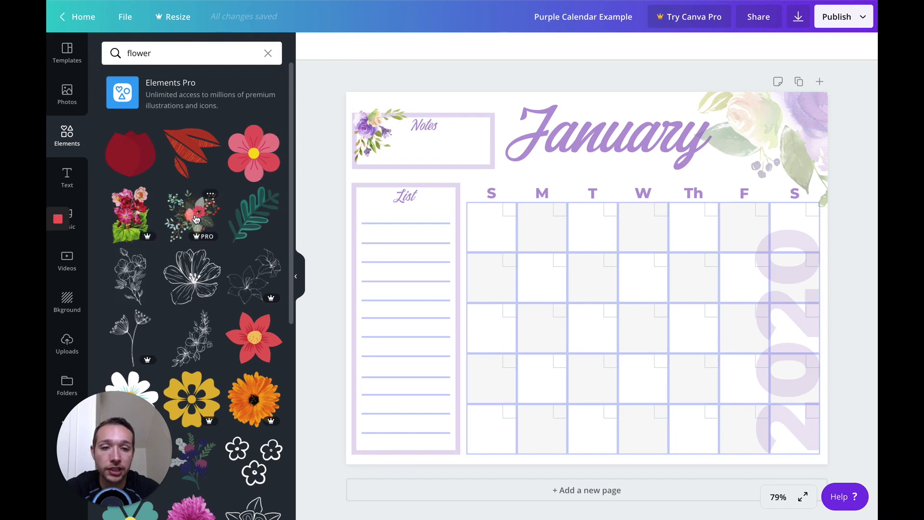
left_click_drag(513, 206, 438, 129)
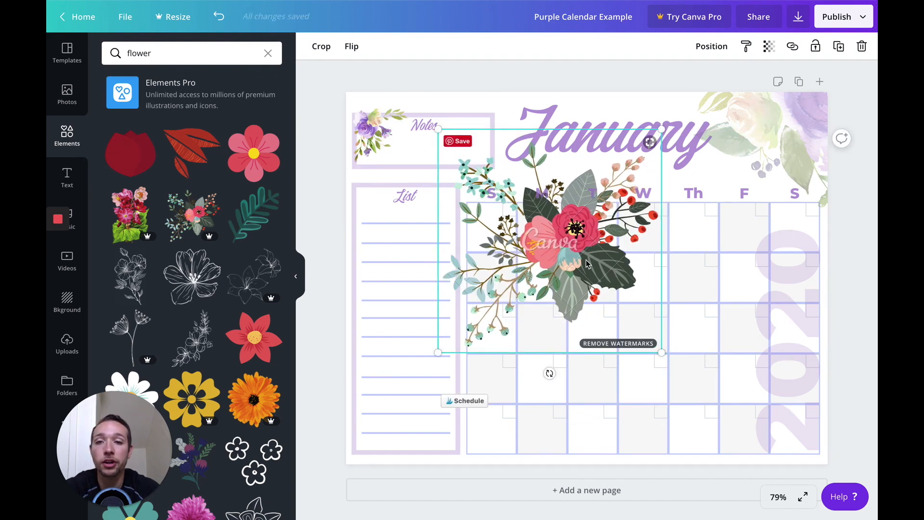
key("Delete")
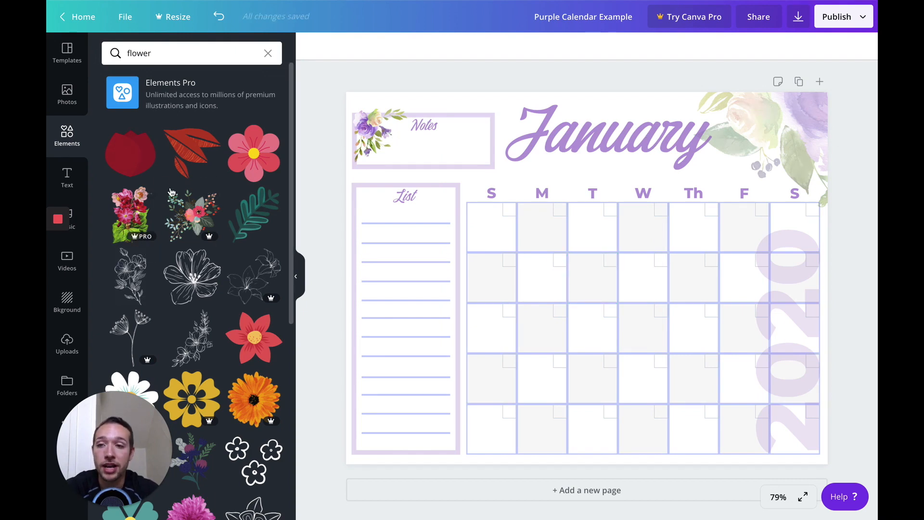
Step: Look through the text, music, video, upload and folder resources available for the design
left_click(67, 178)
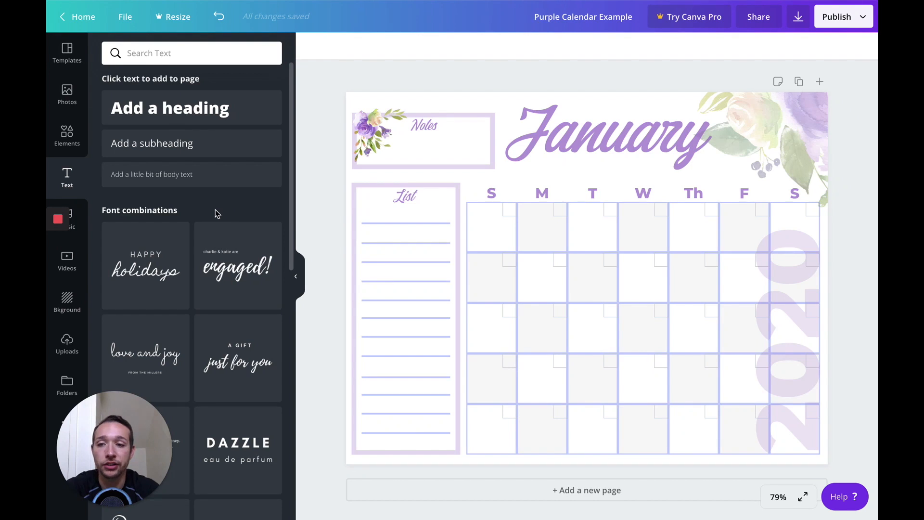
left_click(68, 225)
left_click(67, 261)
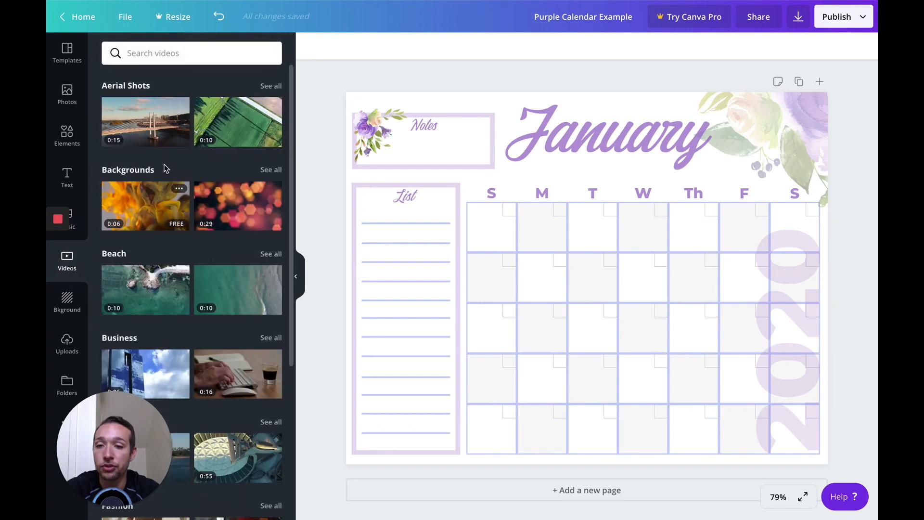
scroll(173, 288, "down", 1)
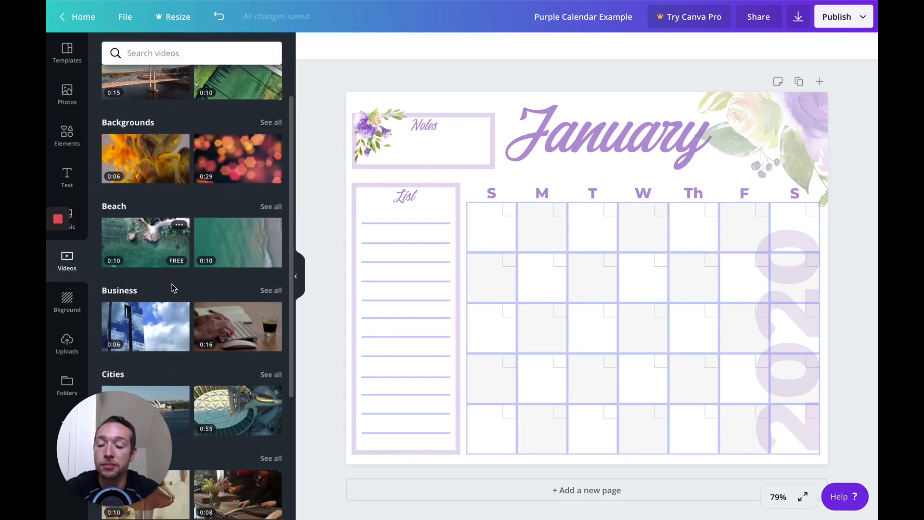
left_click(63, 295)
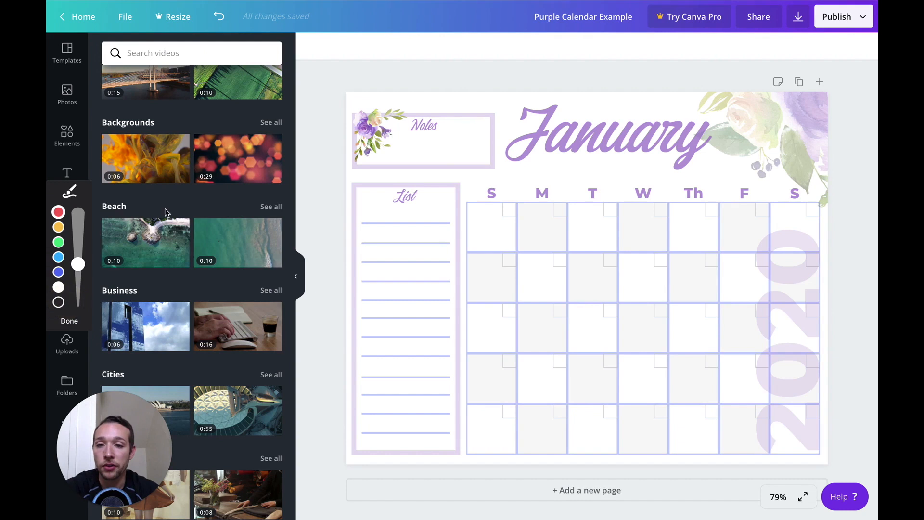
left_click(70, 321)
left_click(68, 348)
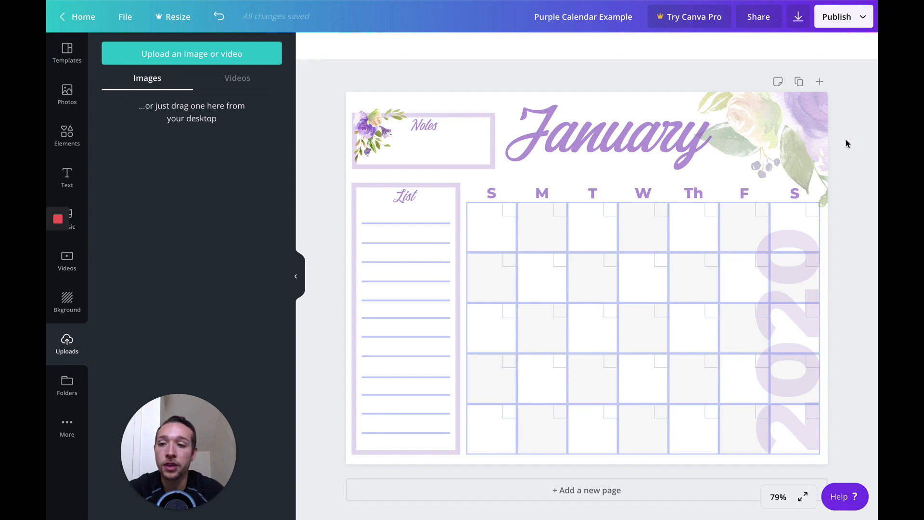
left_click(67, 385)
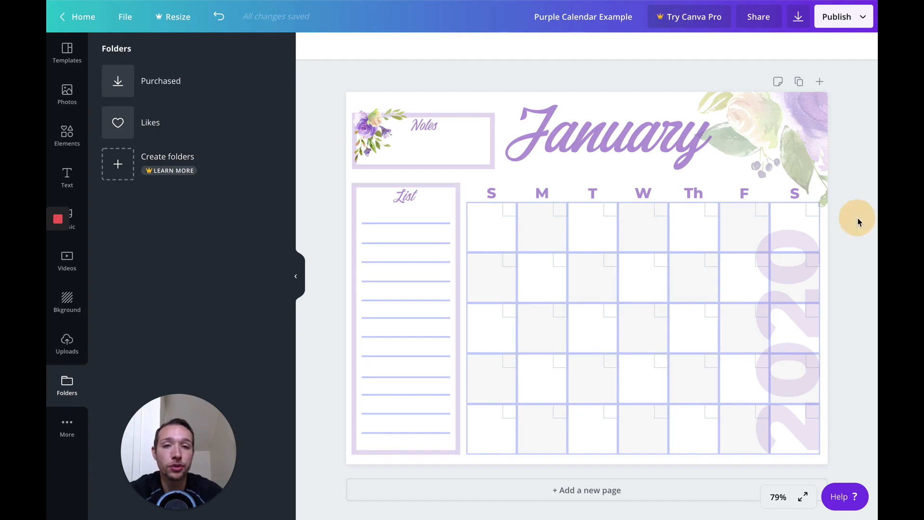
Step: Select the small flower image in the Notes box and view the effects available for it
left_click(383, 143)
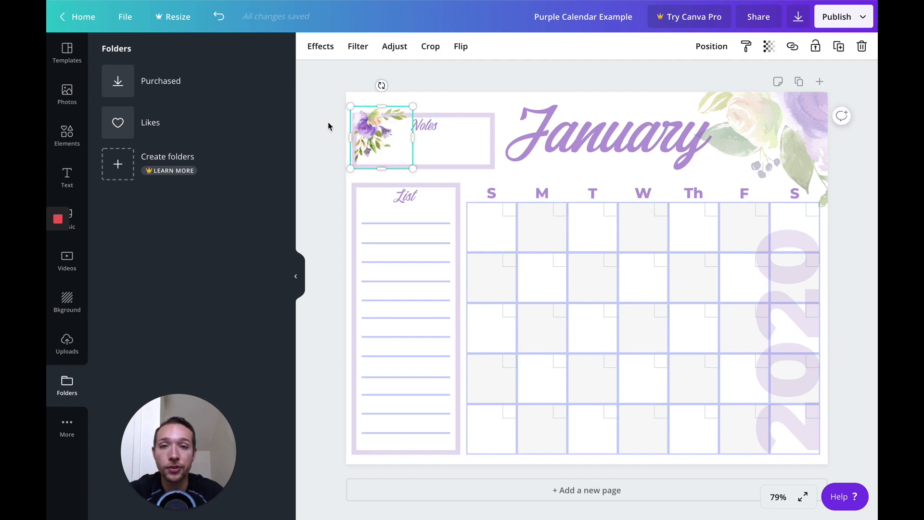
left_click(323, 45)
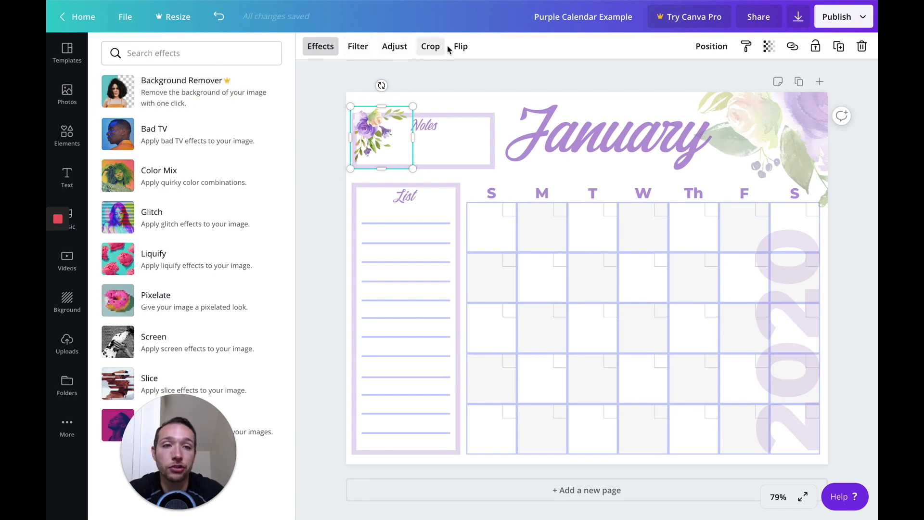
left_click(681, 71)
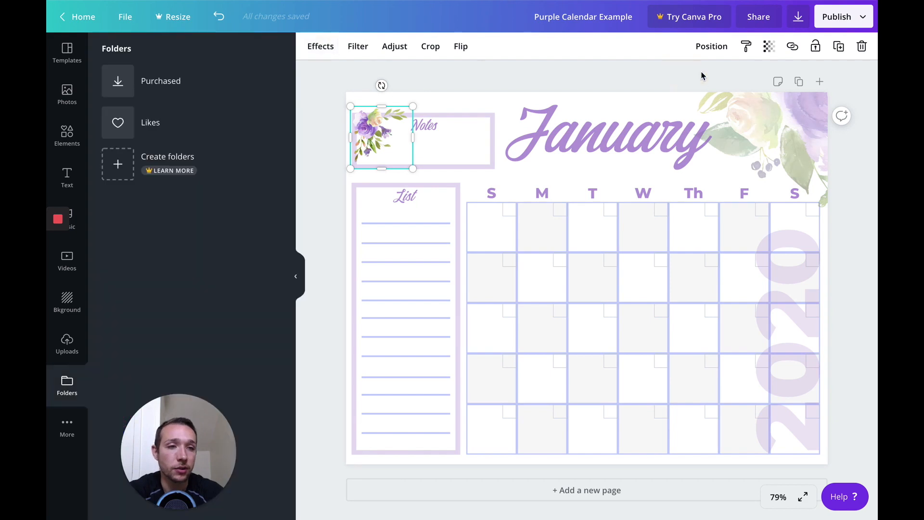
Step: Review the file types offered for downloading the calendar design, and close the download settings
left_click(799, 20)
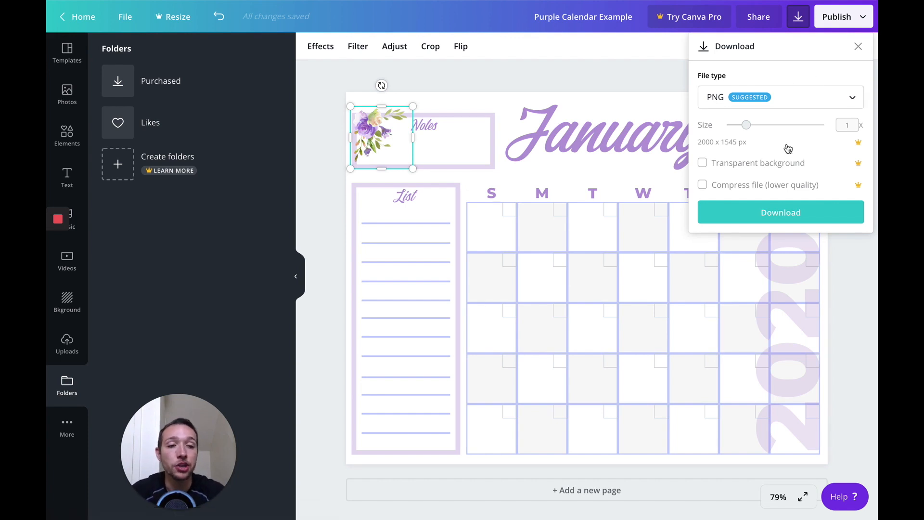
left_click(810, 104)
scroll(811, 159, "down", 1)
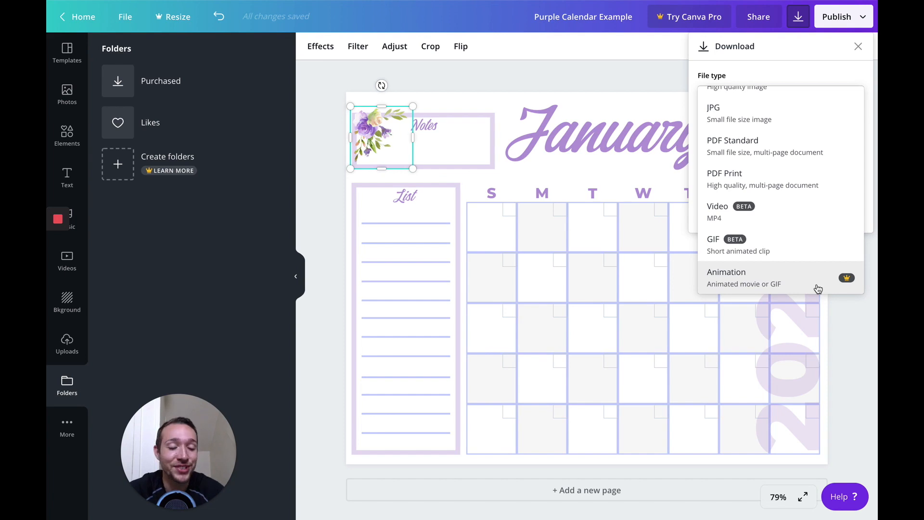
scroll(818, 193, "up", 1)
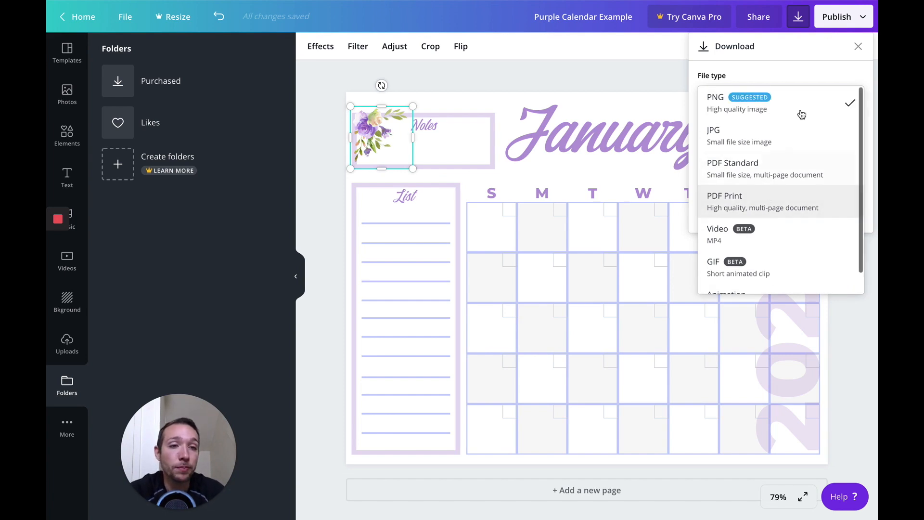
left_click(816, 69)
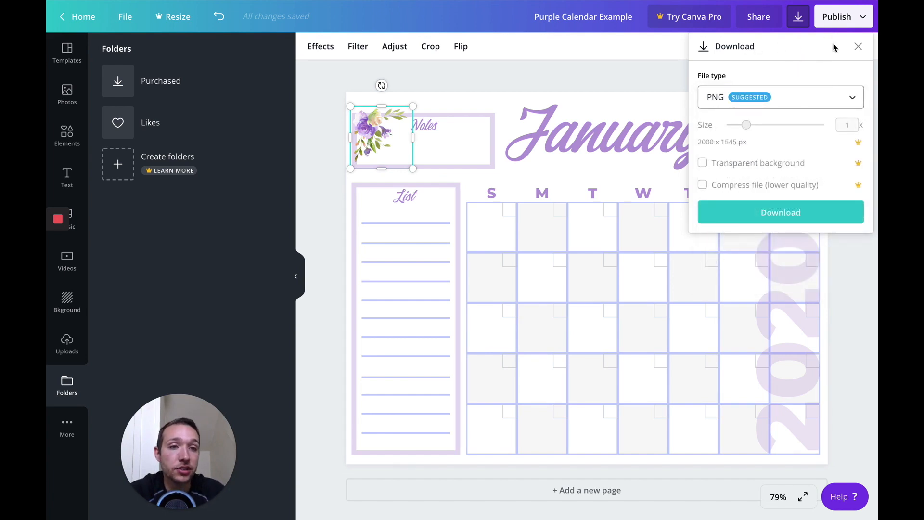
left_click(857, 46)
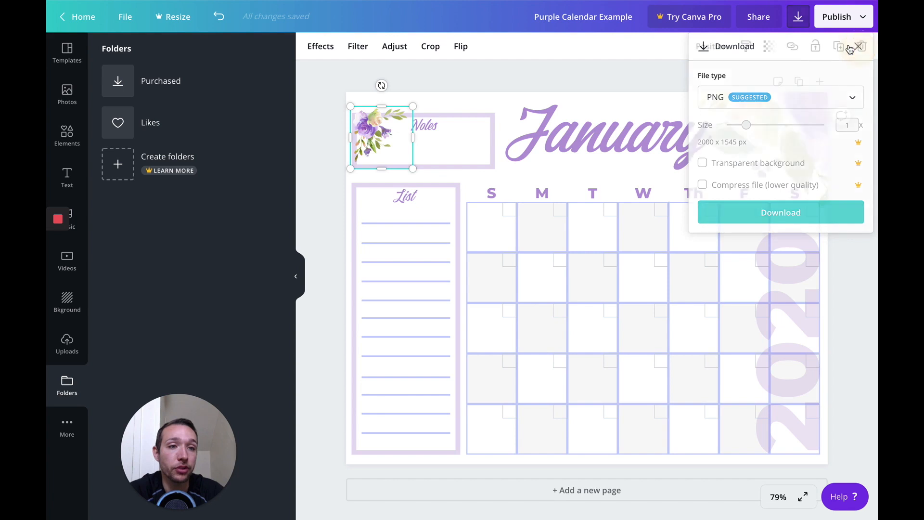
Step: Open the design's sharing settings and examine the link permission options for edit, template and view access
left_click(756, 18)
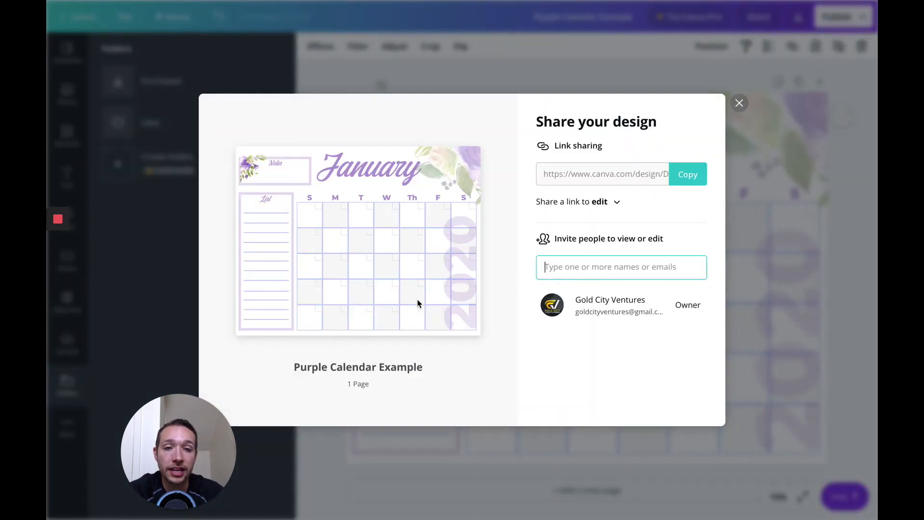
left_click(612, 204)
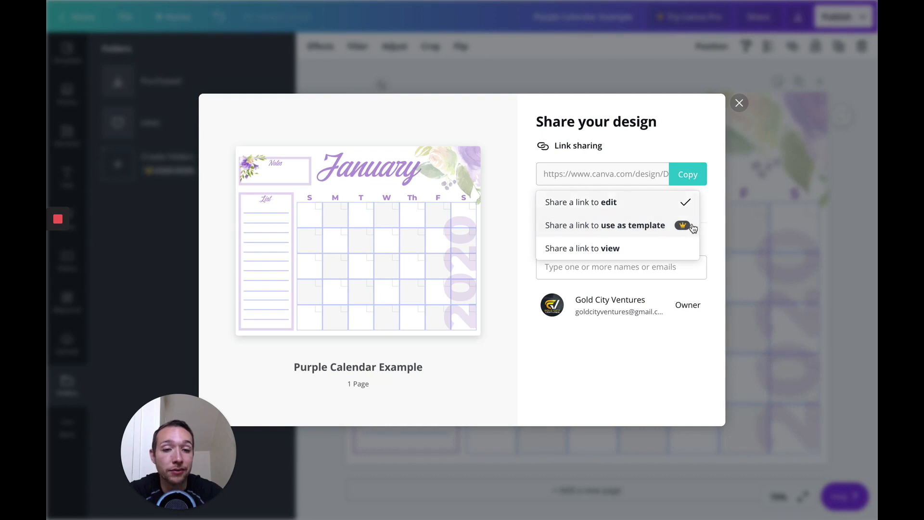
left_click(742, 105)
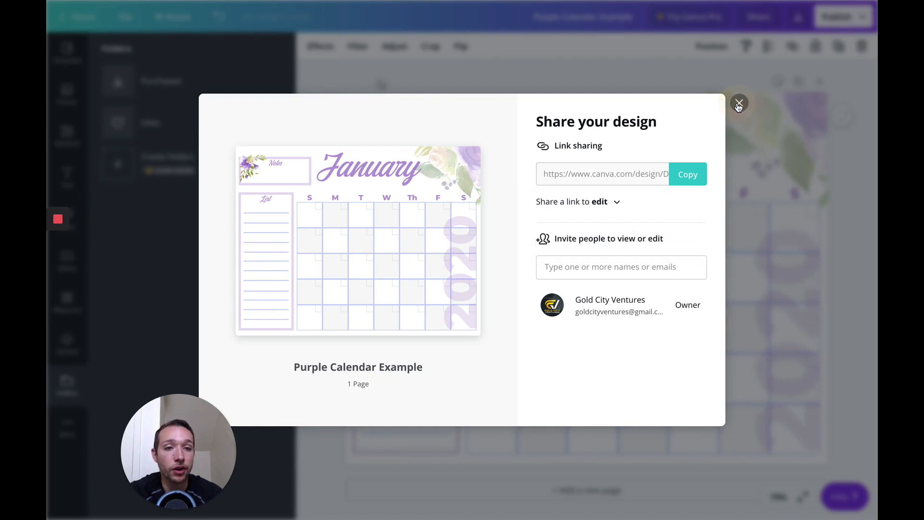
Step: Close the sharing settings, and open the Brand Kit to examine its brand logos and colour palettes
left_click(738, 104)
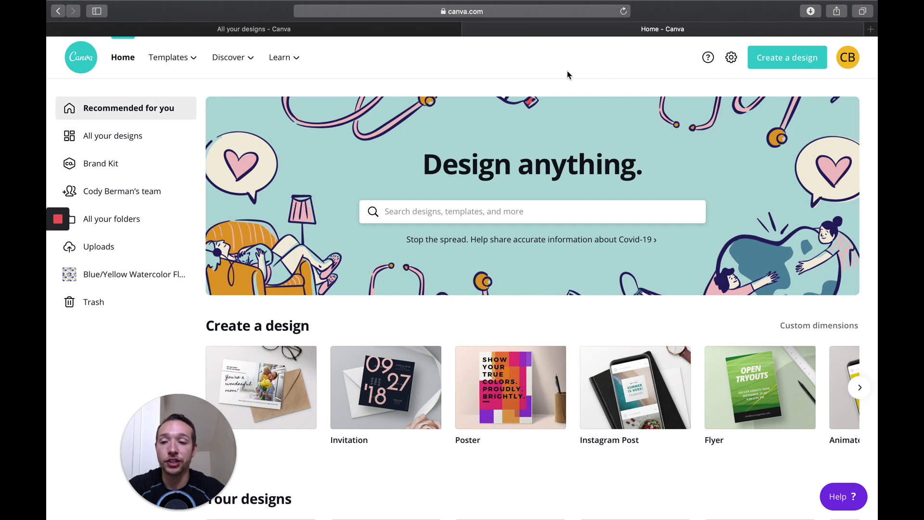
left_click(105, 166)
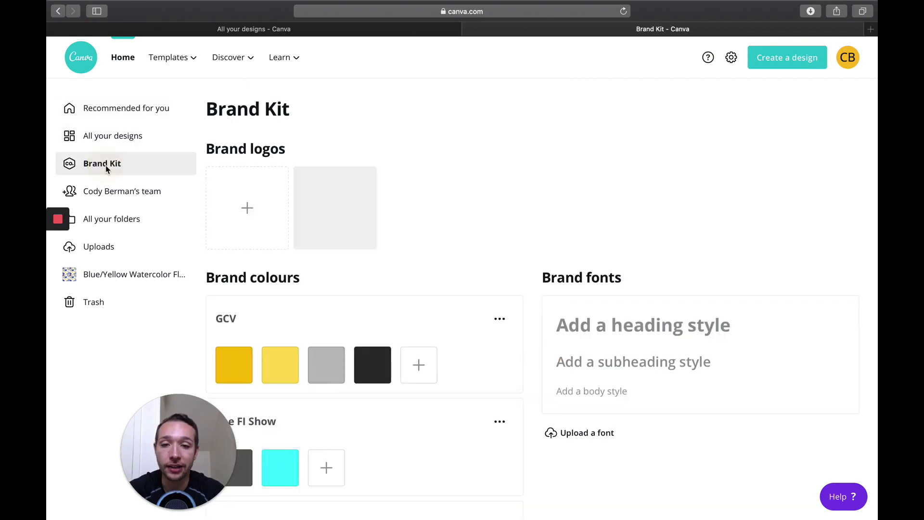
scroll(556, 217, "down", 3)
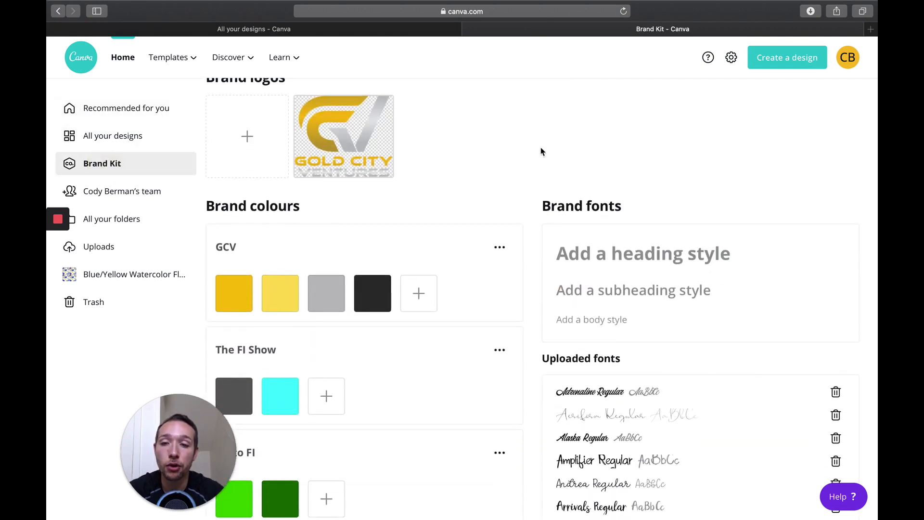
scroll(541, 159, "up", 2)
scroll(533, 230, "up", 1)
scroll(557, 171, "down", 3)
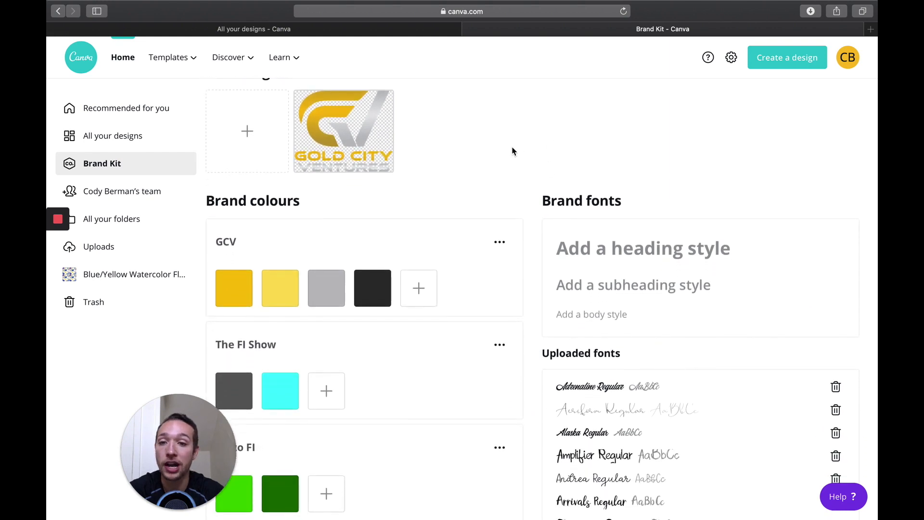
scroll(513, 151, "up", 3)
scroll(512, 158, "down", 3)
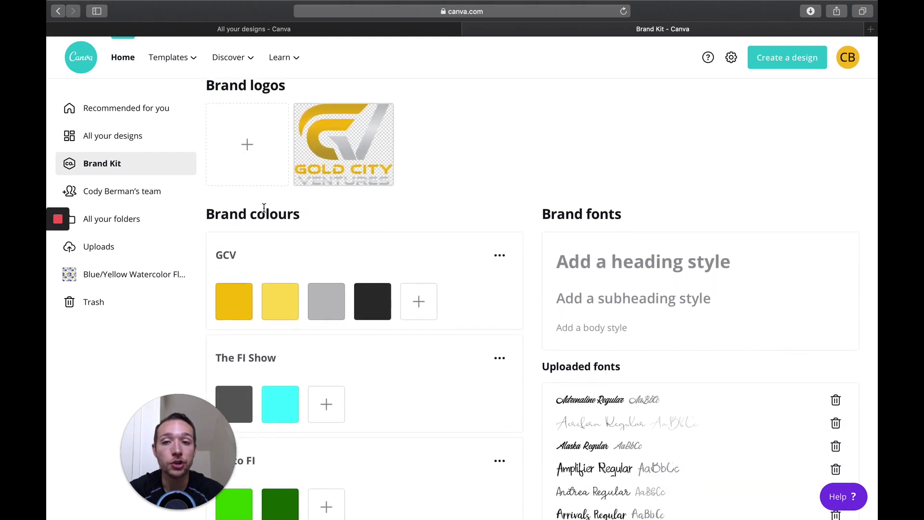
scroll(485, 196, "down", 1)
scroll(403, 186, "down", 2)
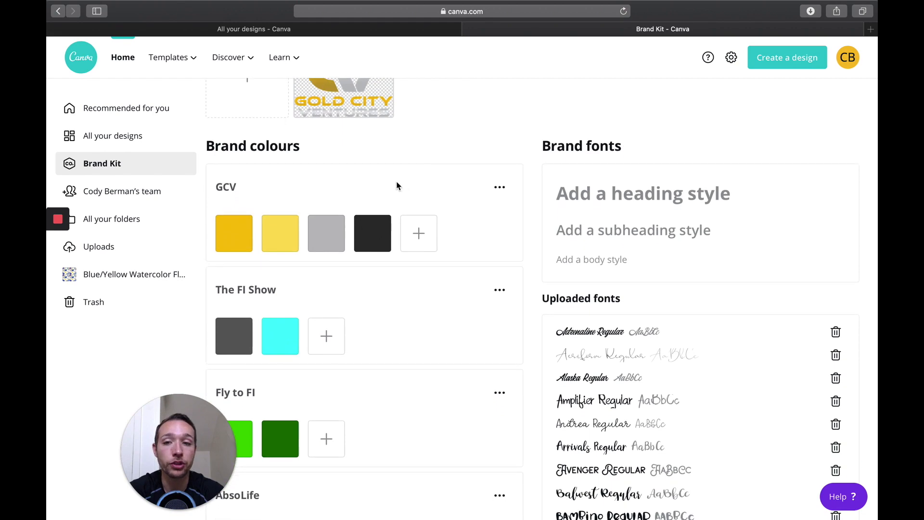
scroll(410, 287, "down", 2)
scroll(598, 165, "up", 1)
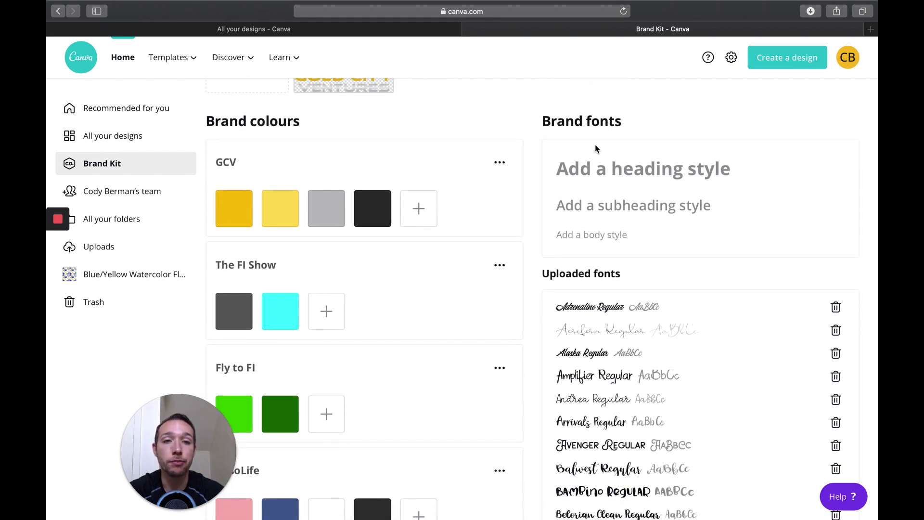
Step: Look through the list of uploaded brand fonts in the Brand Kit
scroll(592, 332, "down", 20)
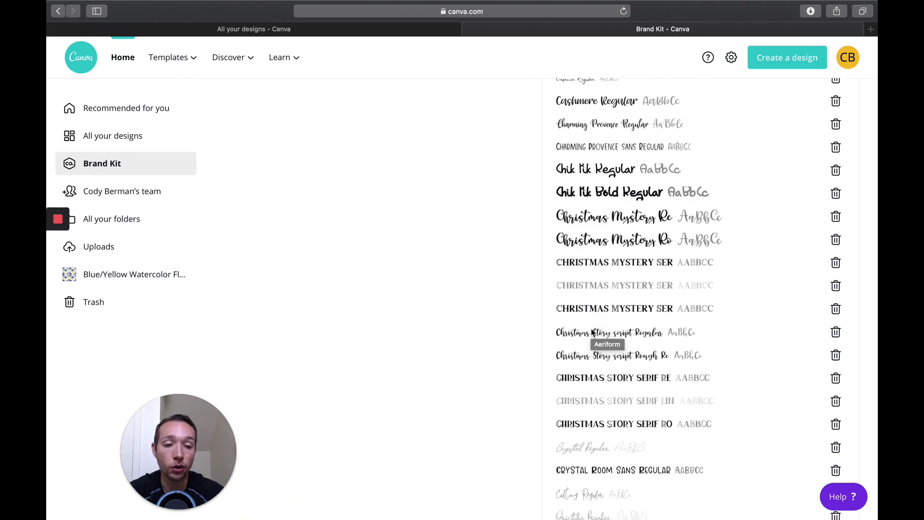
scroll(591, 332, "down", 8)
scroll(633, 204, "up", 1)
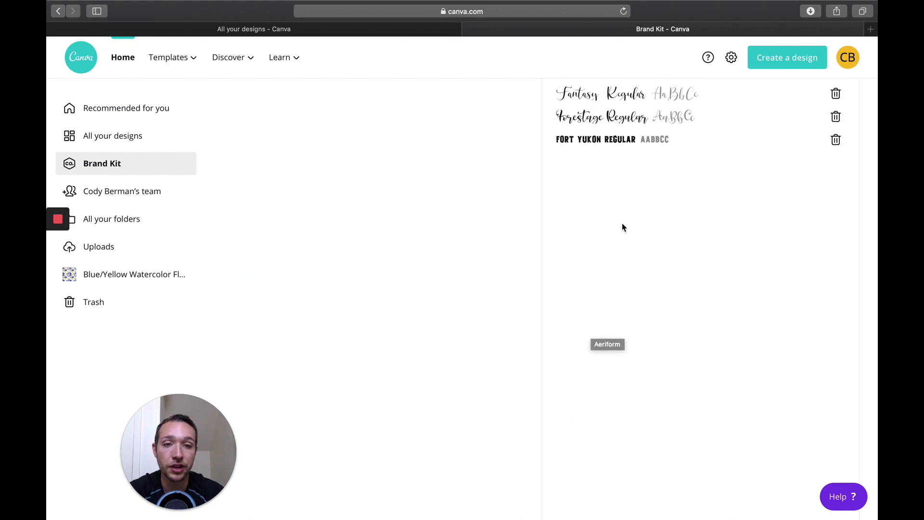
scroll(669, 279, "up", 20)
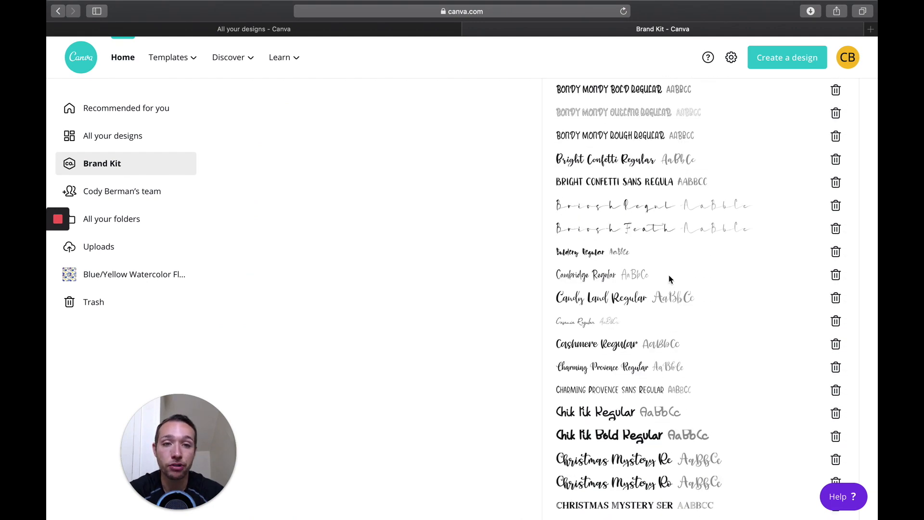
scroll(668, 279, "up", 20)
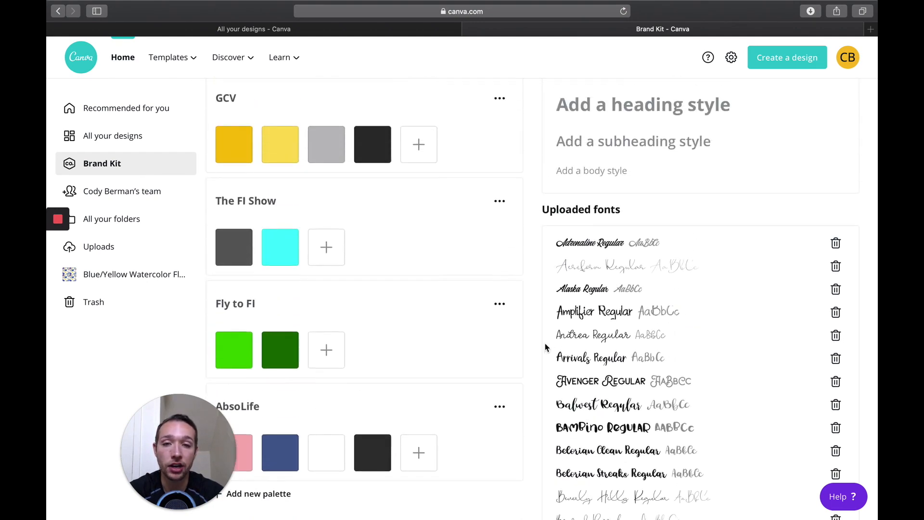
scroll(546, 347, "up", 2)
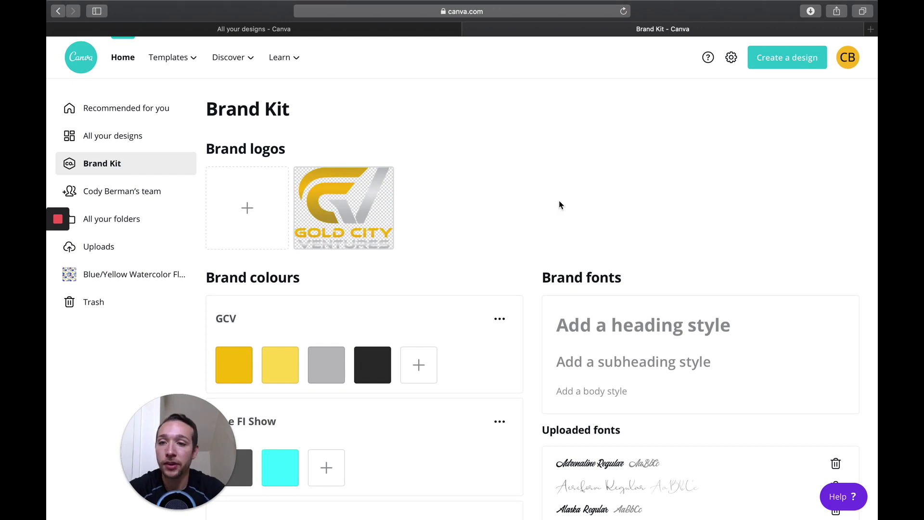
Step: View the team's shared designs and folders, and open the Team templates folder
left_click(118, 193)
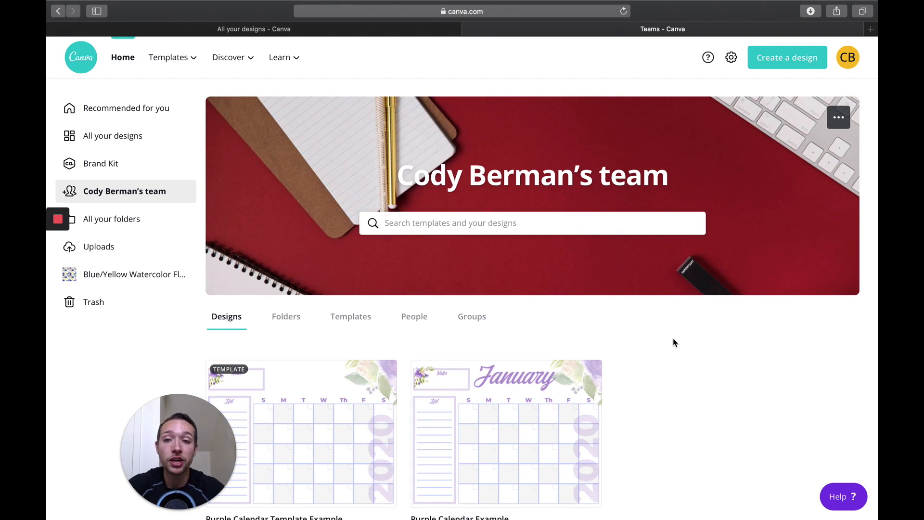
scroll(700, 361, "down", 3)
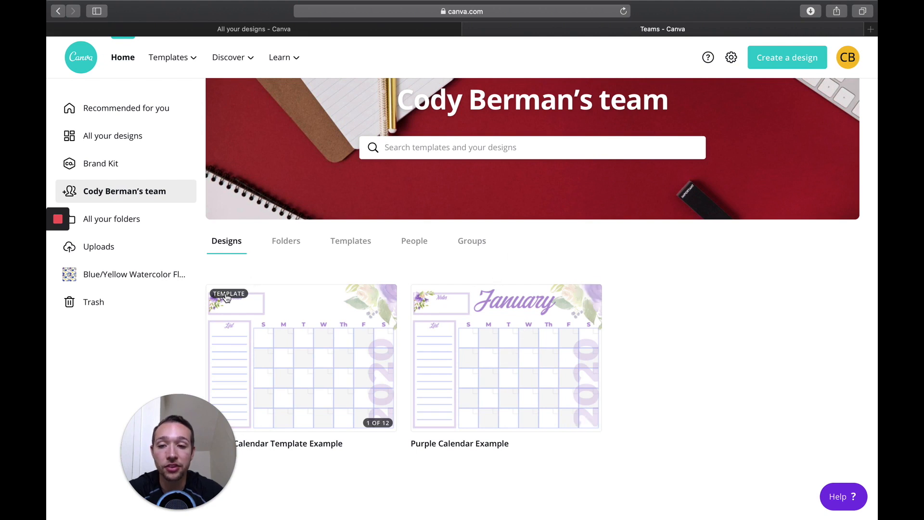
left_click(286, 242)
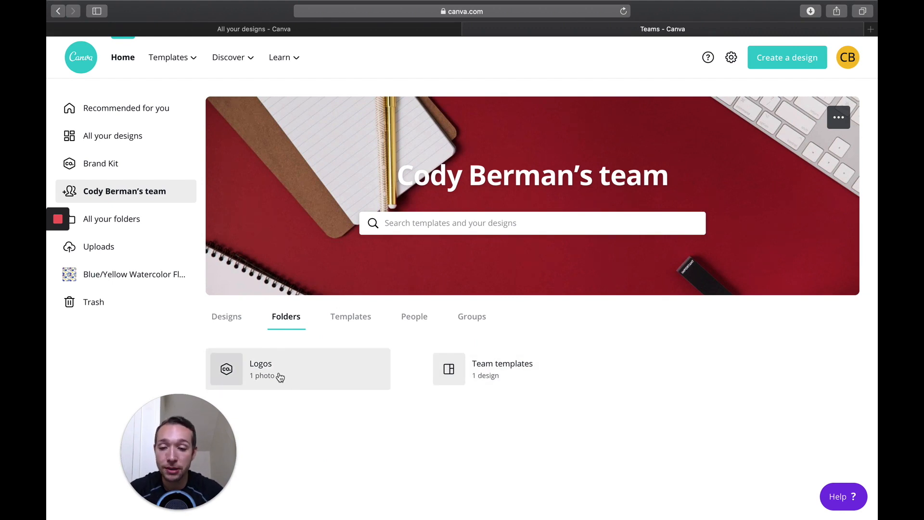
left_click(515, 381)
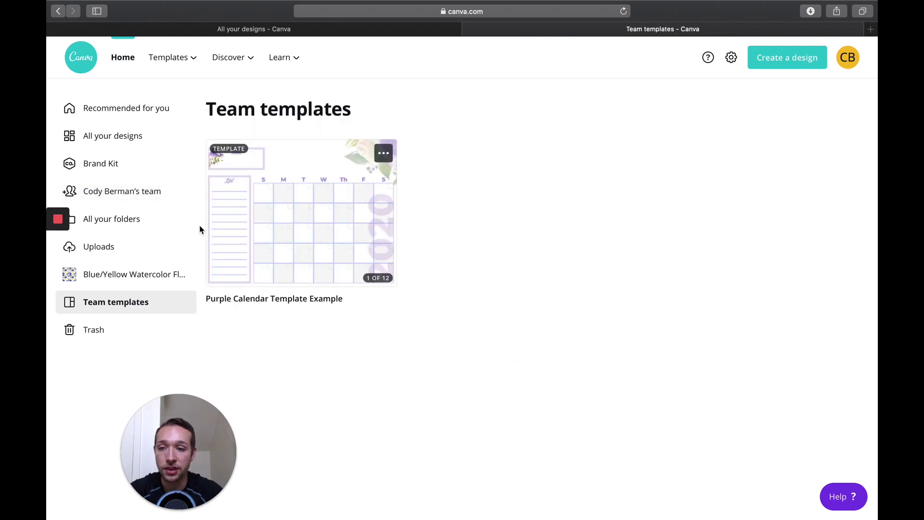
Step: Return to the team page and view the templates shared with the team
left_click(126, 193)
left_click(362, 316)
scroll(523, 362, "down", 2)
Step: Examine the team's people settings, including the invitation options, role descriptions and member list
left_click(413, 241)
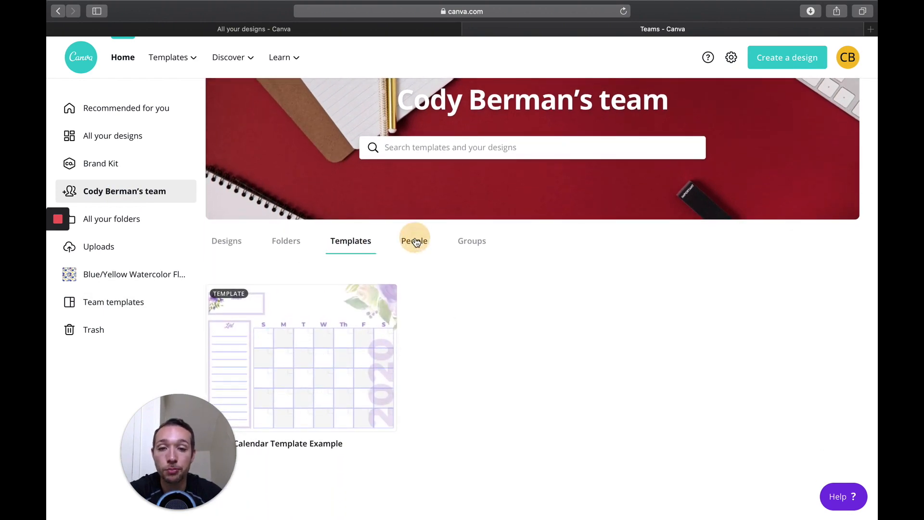
scroll(552, 370, "down", 4)
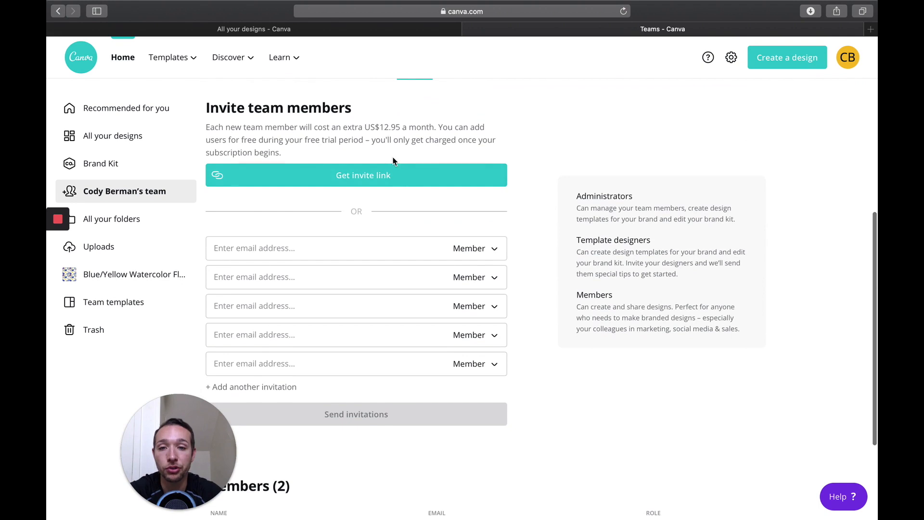
scroll(509, 262, "down", 2)
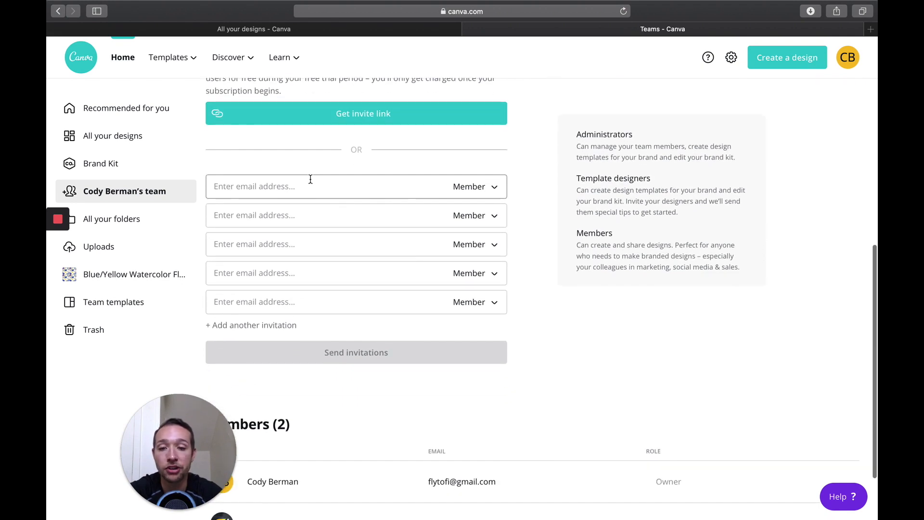
scroll(527, 248, "down", 2)
left_click_drag(187, 418, 147, 418)
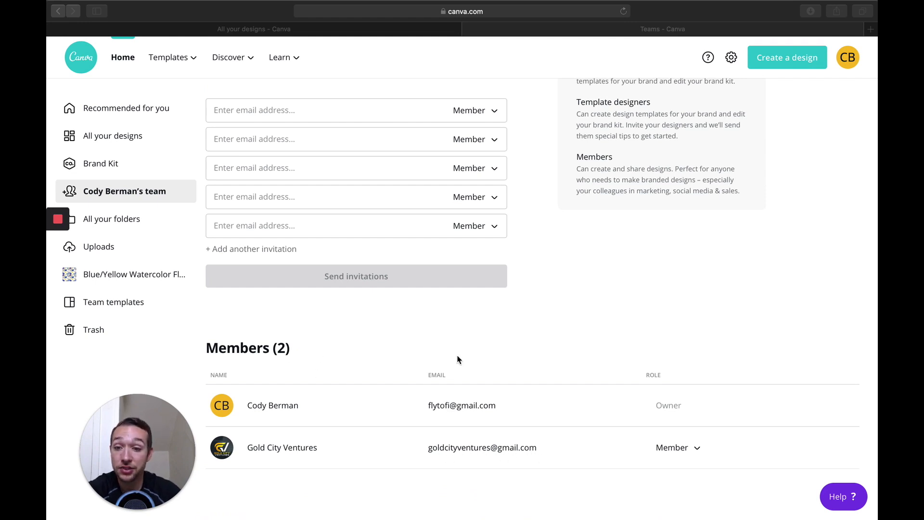
Step: Review the roles available for the Gold City Ventures member, and close the list without changing the role
left_click(698, 452)
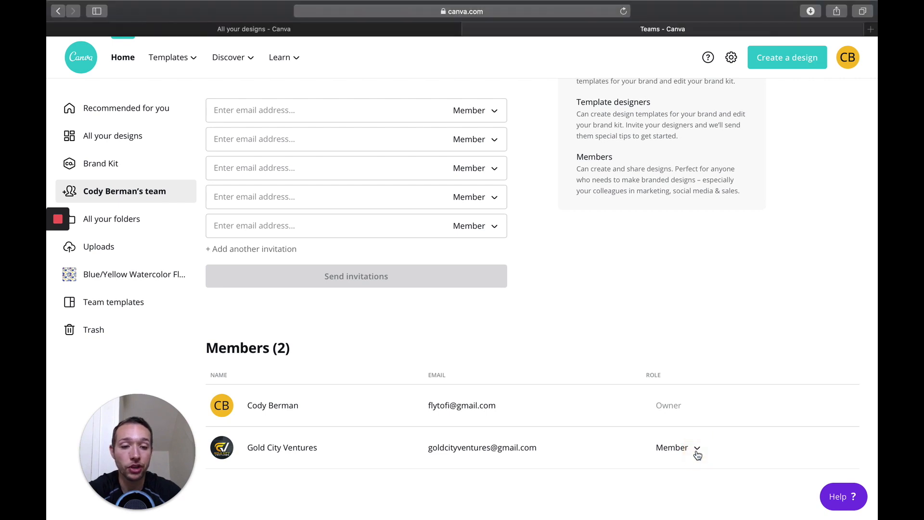
left_click(697, 450)
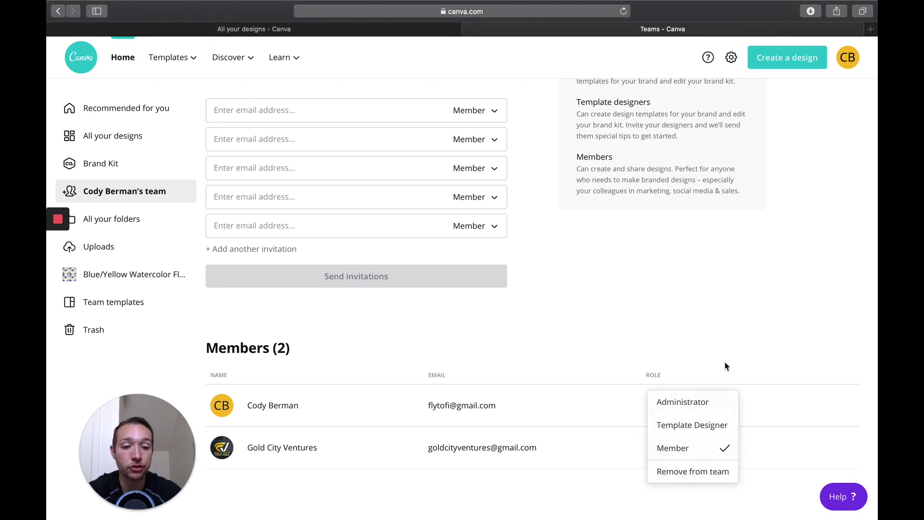
left_click(637, 326)
scroll(525, 334, "up", 3)
scroll(525, 335, "up", 5)
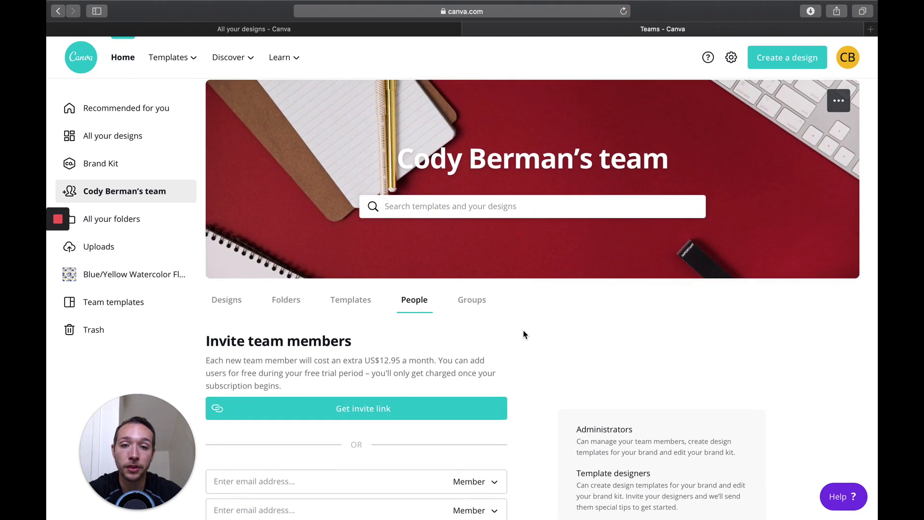
Step: Open the team's existing group and examine its options for adding members and its member roles
left_click(472, 312)
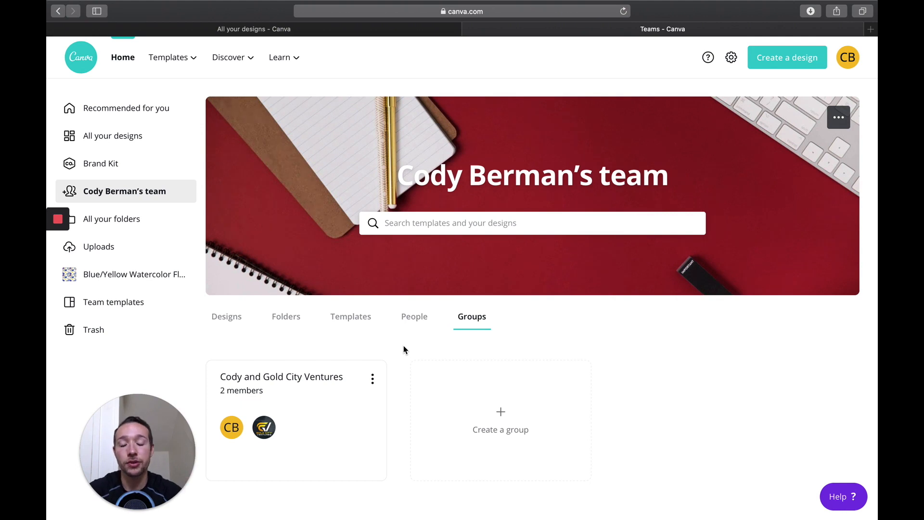
left_click(314, 375)
scroll(343, 331, "down", 1)
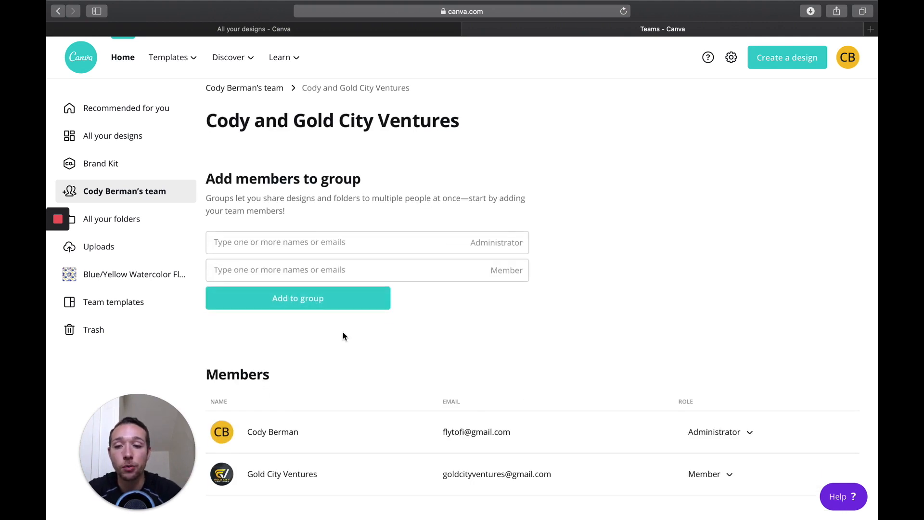
scroll(479, 334, "up", 1)
scroll(479, 334, "up", 1)
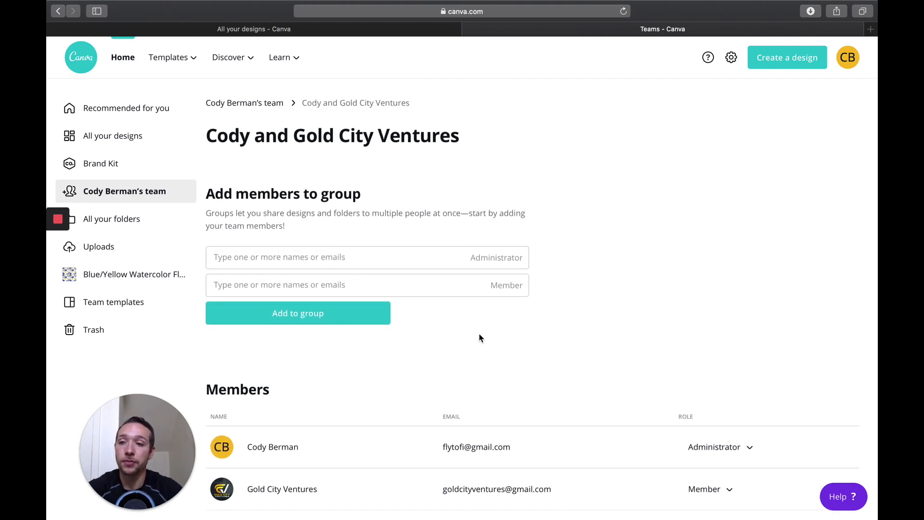
Step: Check the account's folders, and open the Purple Calendar Example from all designs
left_click(151, 219)
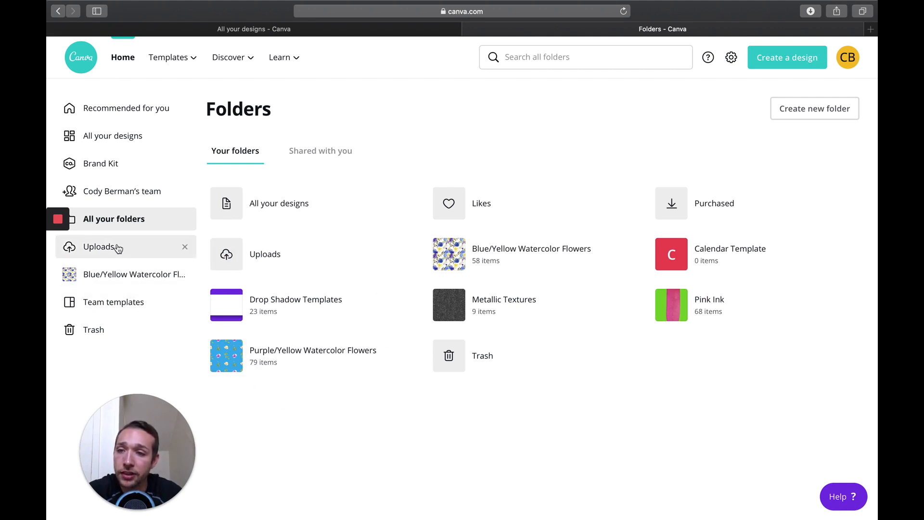
left_click(129, 143)
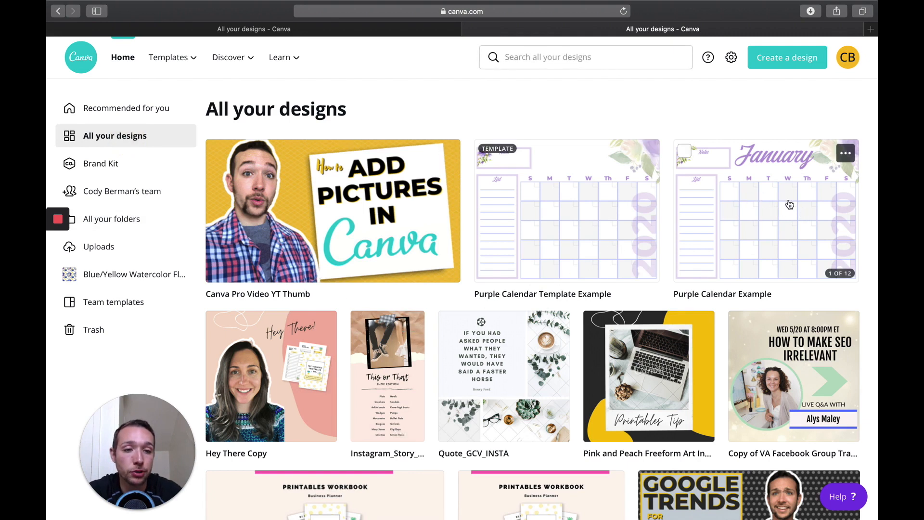
left_click(766, 196)
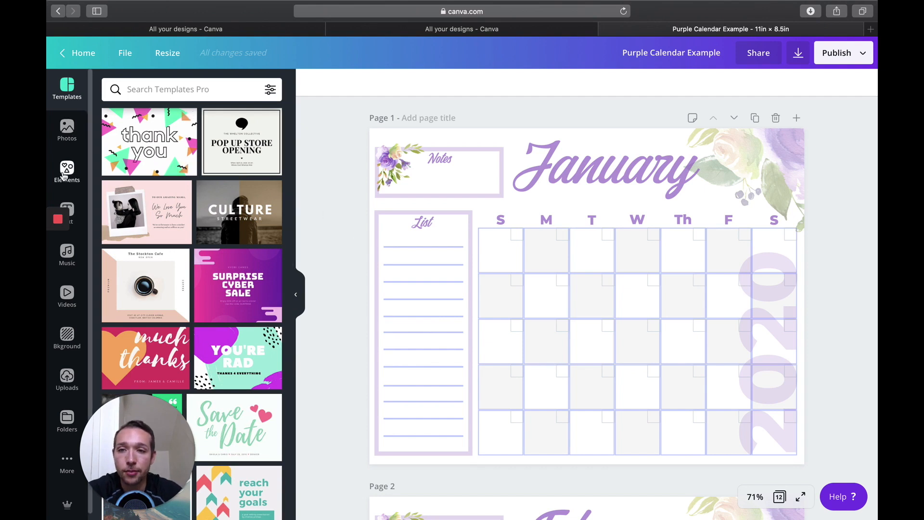
Step: Create a resized copy of the Purple Calendar Example with a custom size of 7 × 5 in
left_click(174, 61)
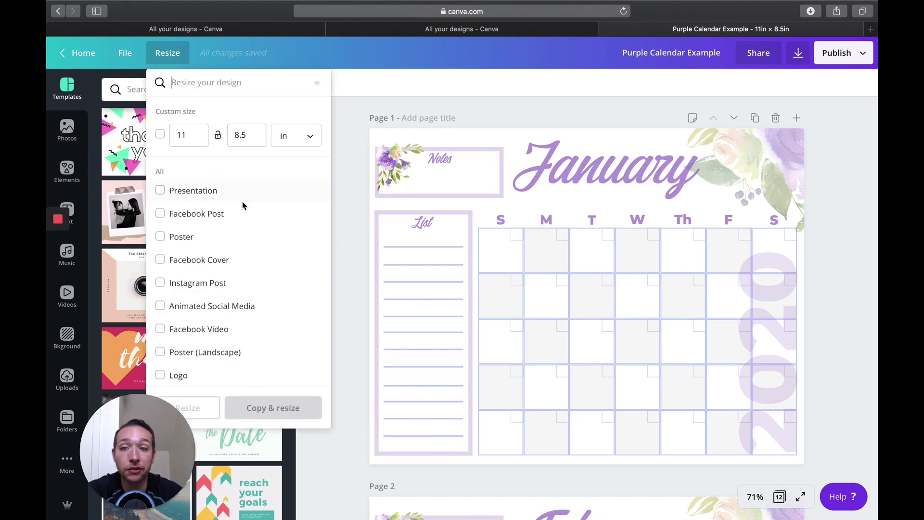
left_click(161, 217)
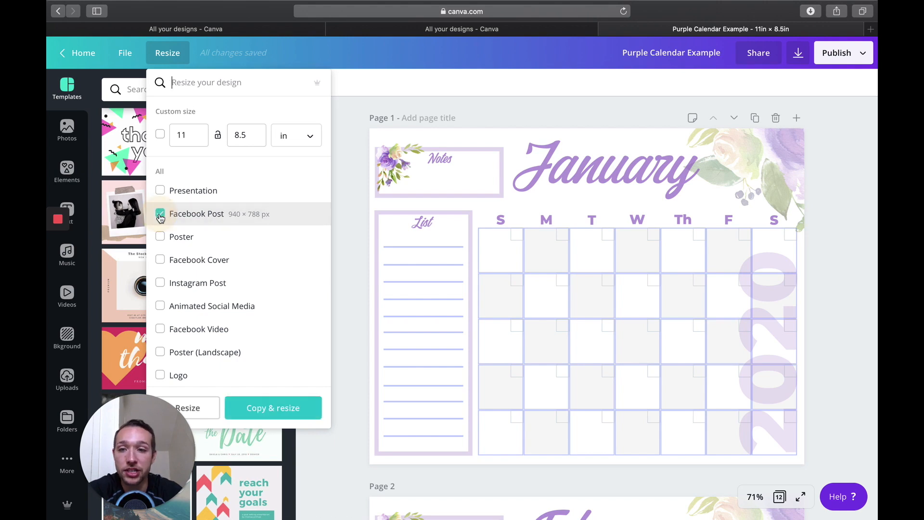
left_click(160, 217)
left_click_drag(191, 135, 152, 139)
type("7")
left_click_drag(251, 138, 228, 139)
type("5")
left_click(257, 406)
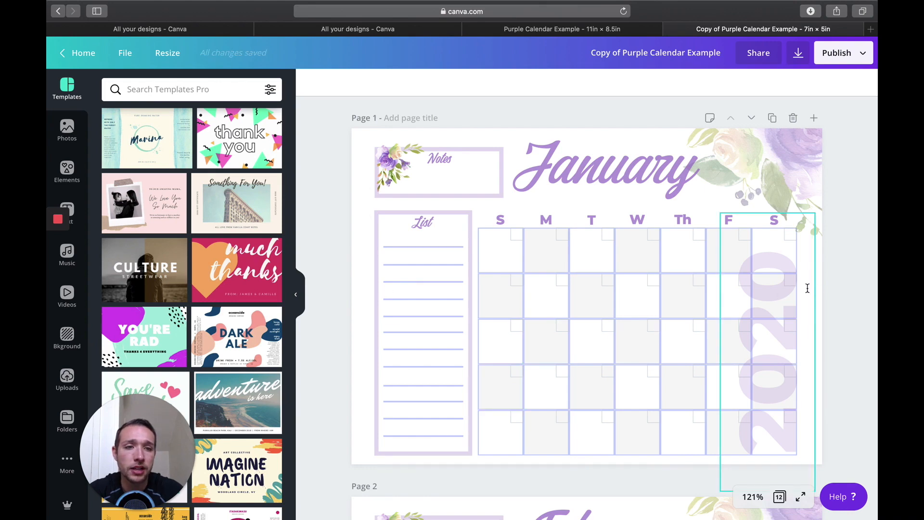
Step: Return to the original 11 × 8.5 in calendar and look through the preset sizes available for resizing
left_click(590, 31)
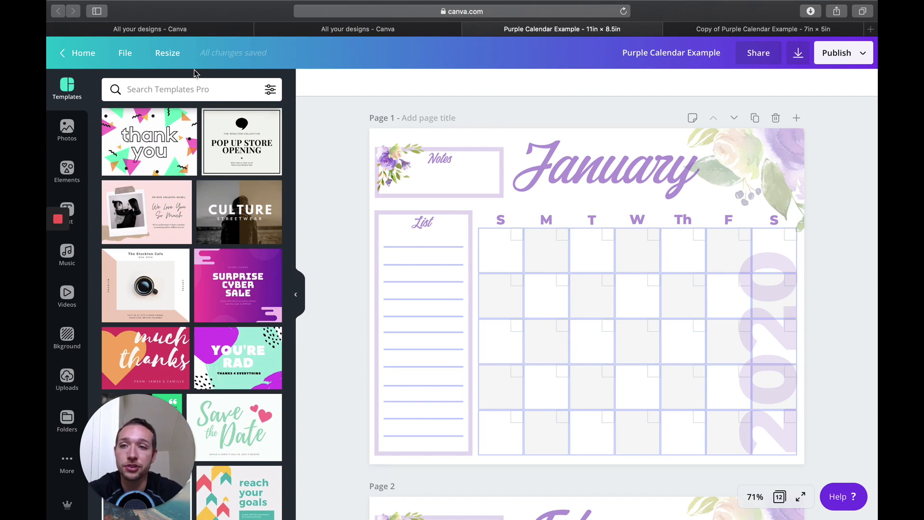
left_click(167, 53)
scroll(228, 308, "down", 20)
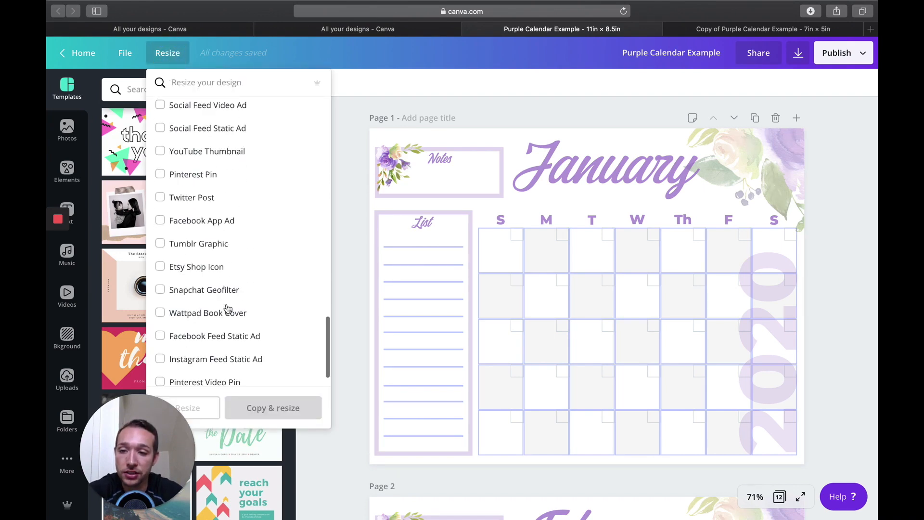
scroll(242, 313, "up", 20)
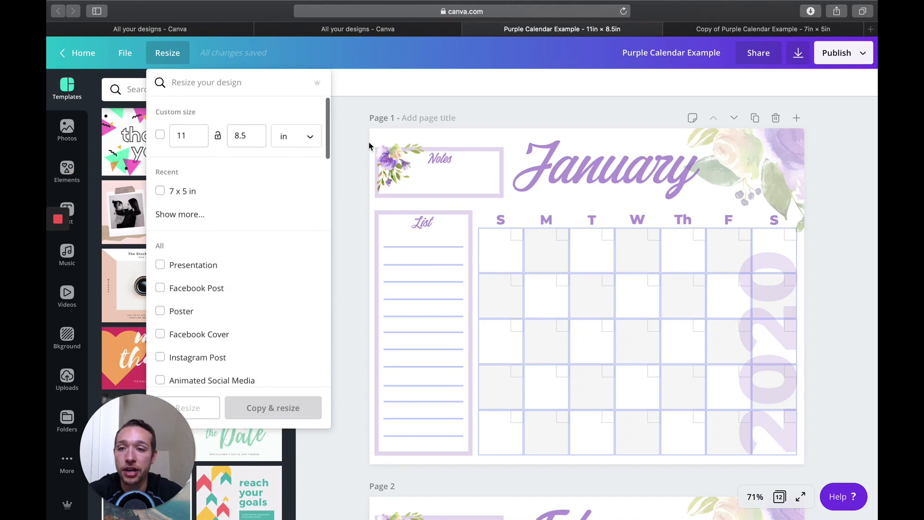
Step: Close the resize options and search the design elements for "flower"
left_click(352, 148)
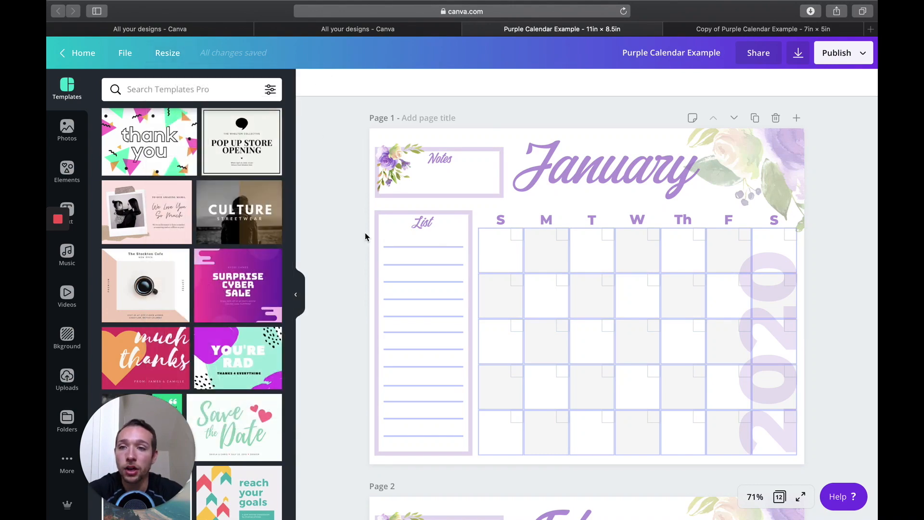
left_click(67, 169)
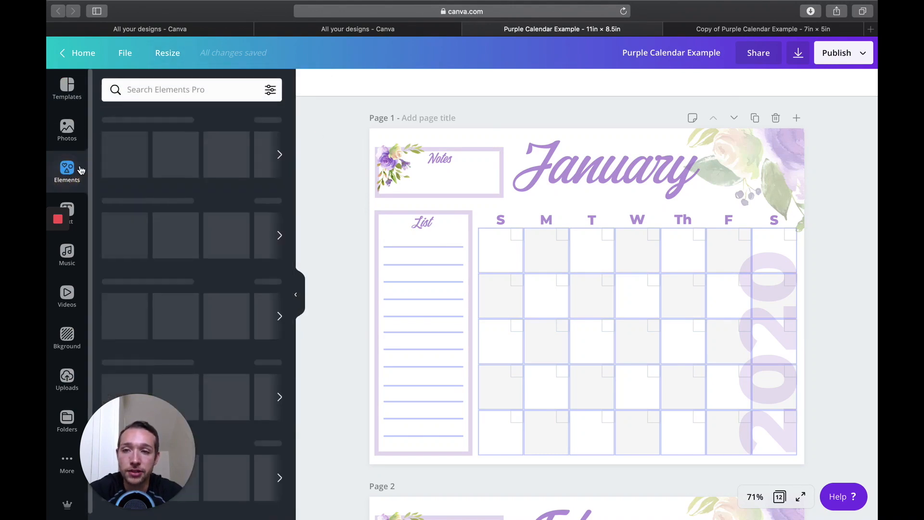
left_click(159, 89)
type("flower")
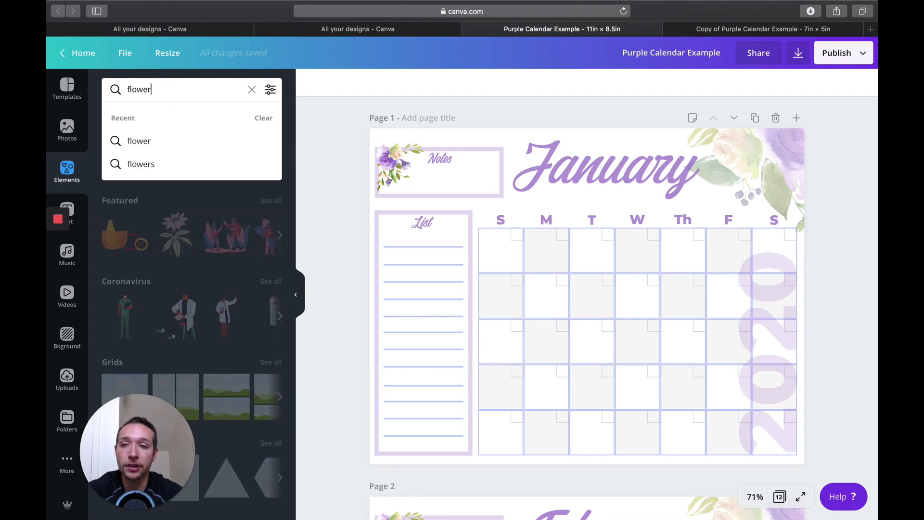
key("Return")
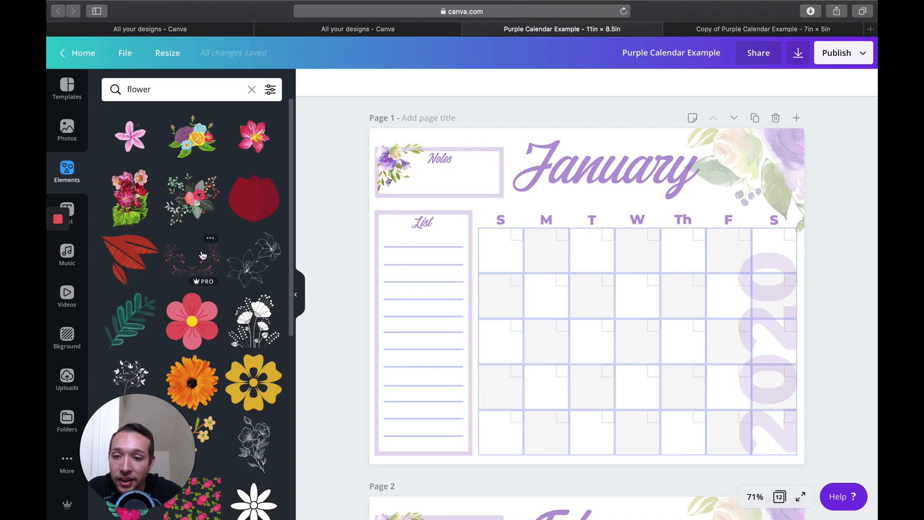
Step: Try the Pro red and pink flower bouquet over the January calendar grid, and delete it from the page
left_click(130, 201)
left_click_drag(632, 231, 685, 148)
left_click_drag(613, 263, 586, 316)
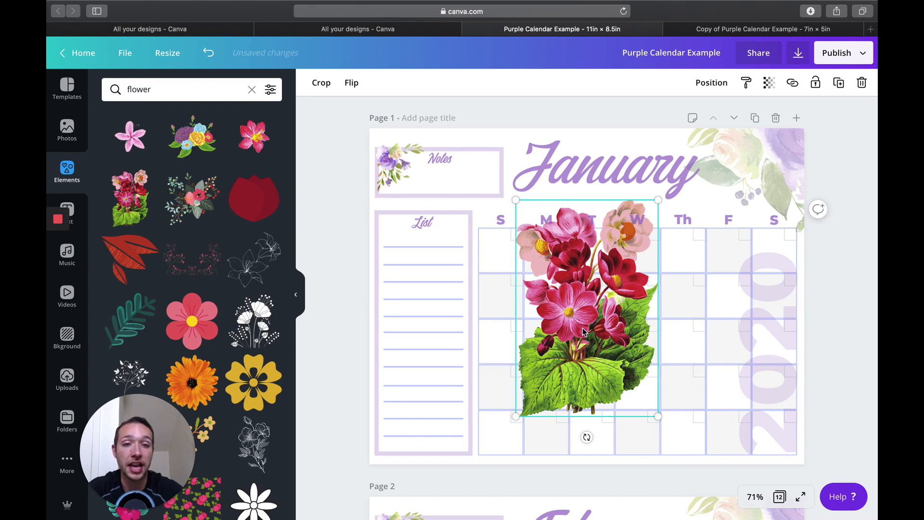
key("Delete")
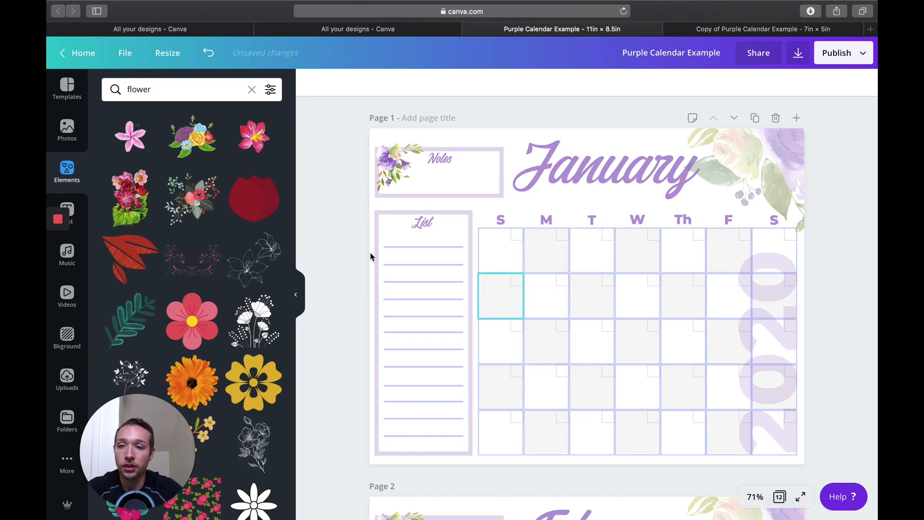
Step: Select the January heading and look through the available fonts, including the brand fonts and uploaded fonts
left_click(74, 202)
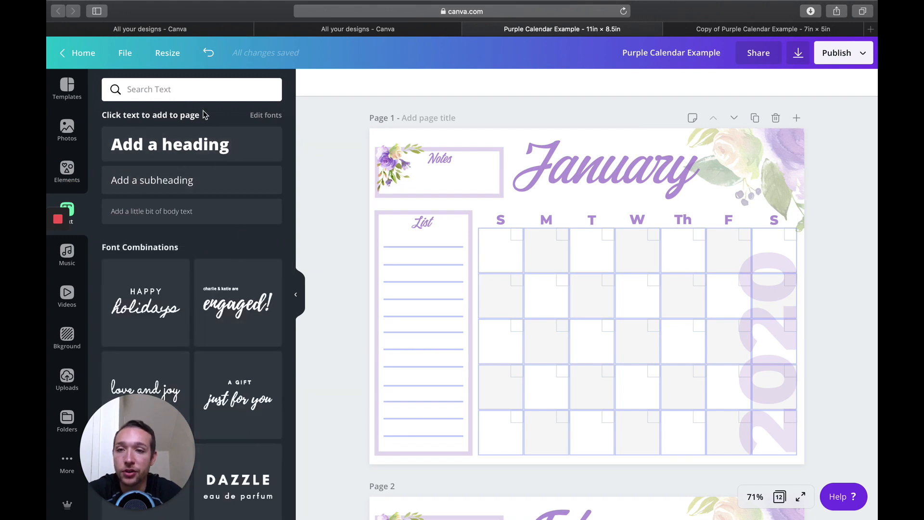
left_click(568, 175)
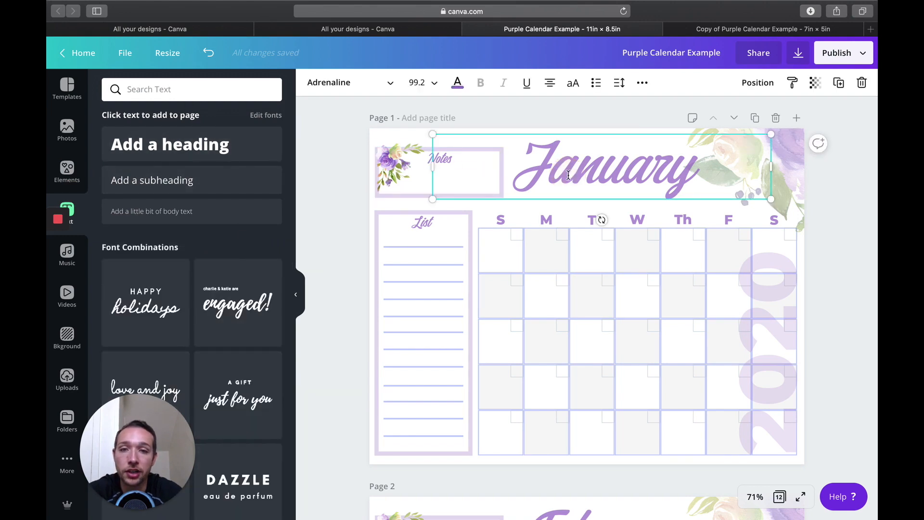
left_click(390, 86)
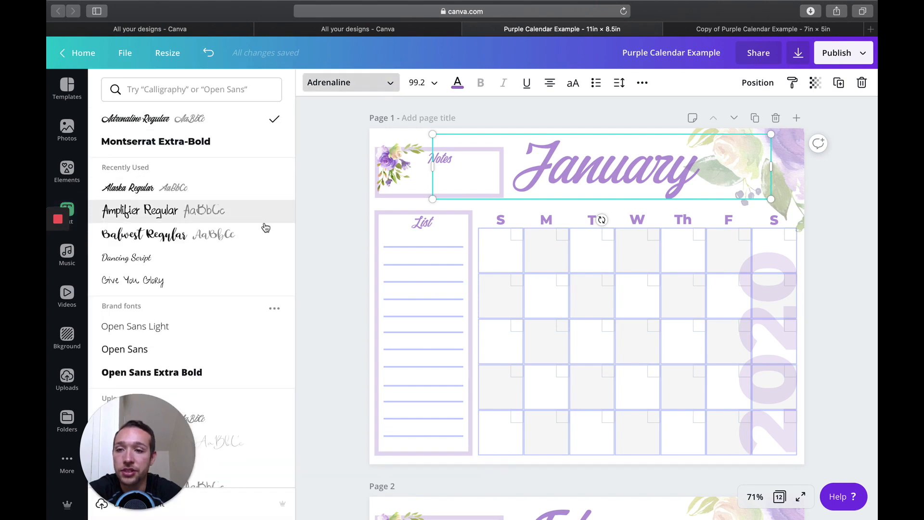
scroll(264, 229, "down", 5)
scroll(155, 283, "down", 2)
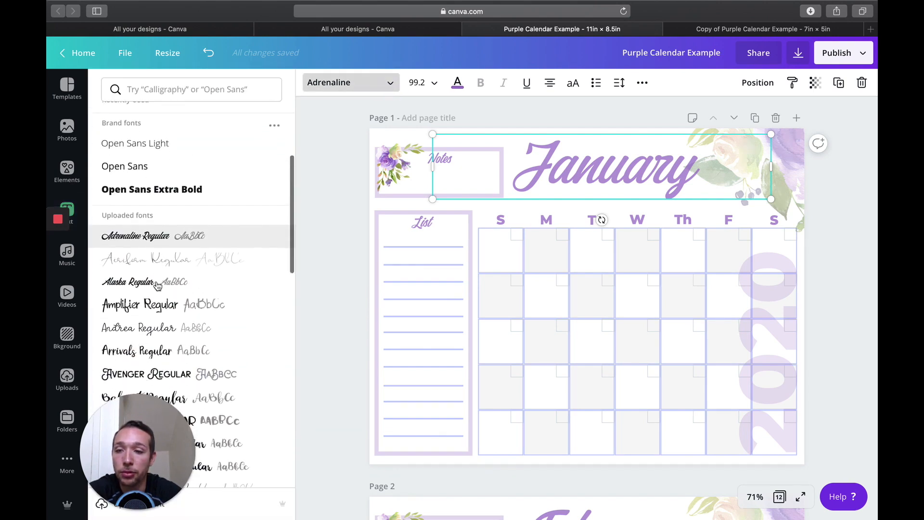
left_click(104, 216)
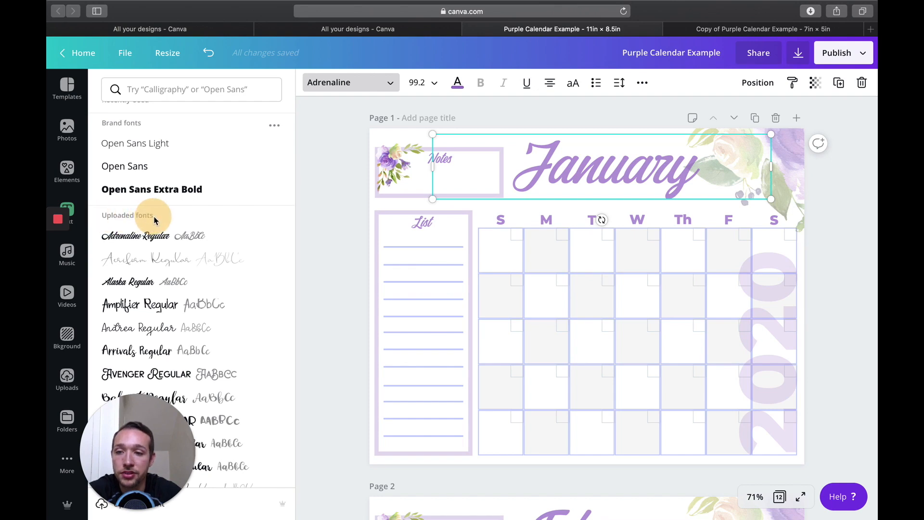
scroll(190, 268, "down", 10)
scroll(190, 268, "down", 10)
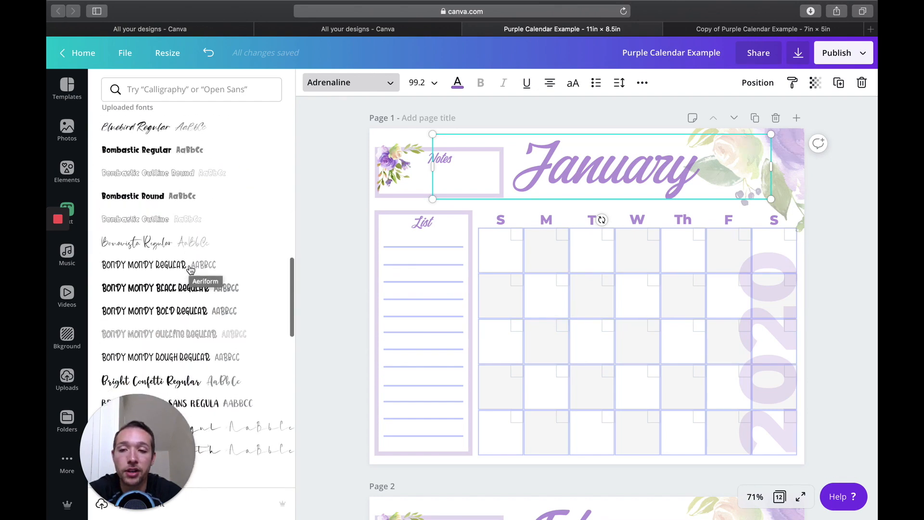
scroll(190, 269, "up", 20)
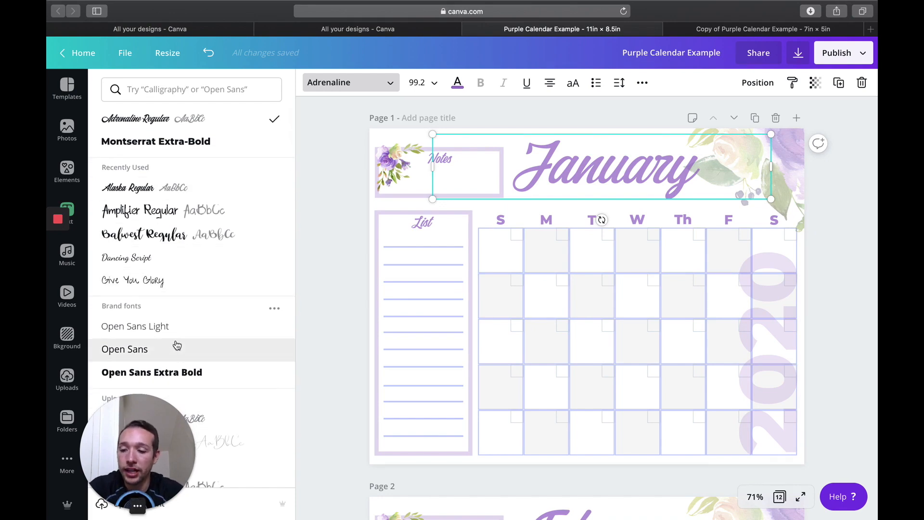
left_click_drag(146, 428, 177, 424)
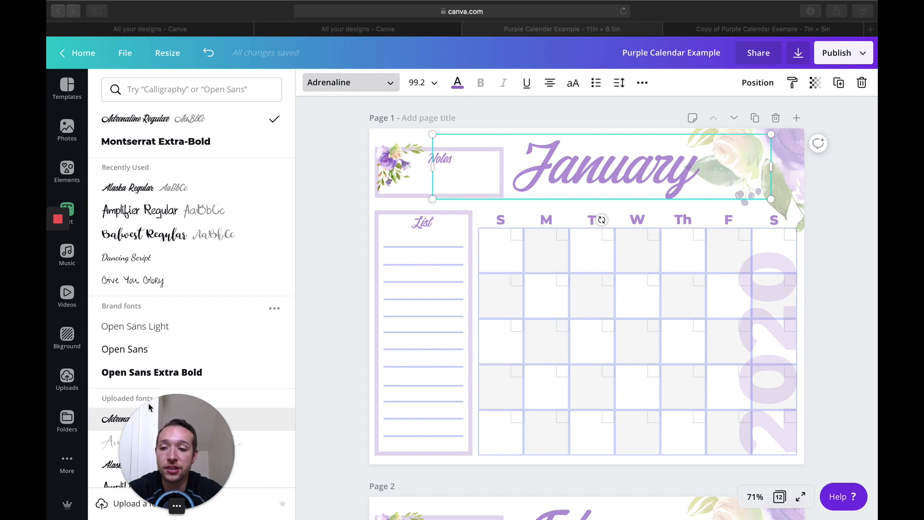
Step: Check the uploaded images and the folder list, and open the Purple/Yellow Watercolor Flowers folder
left_click(68, 381)
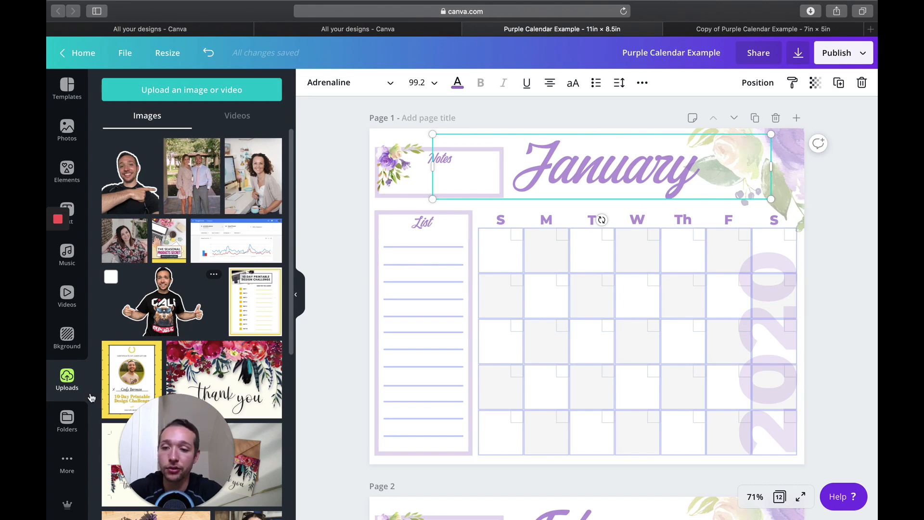
left_click(67, 420)
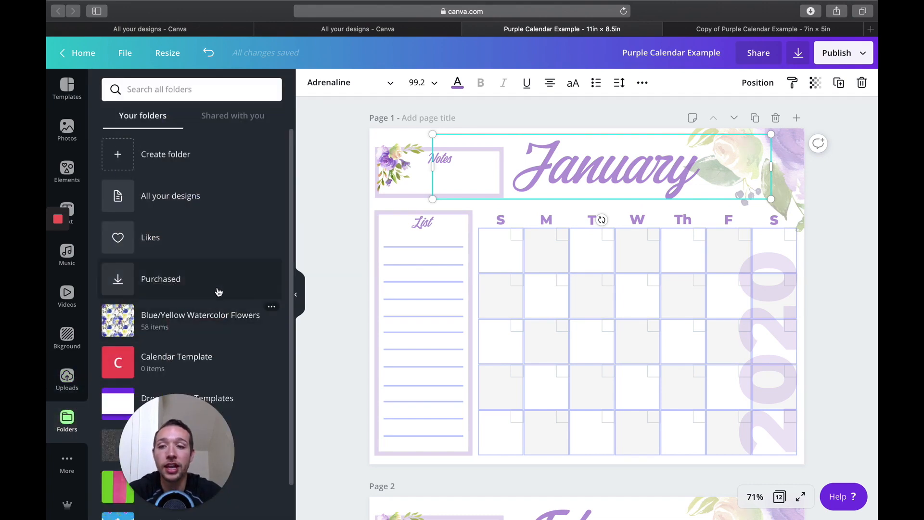
scroll(217, 303, "down", 2)
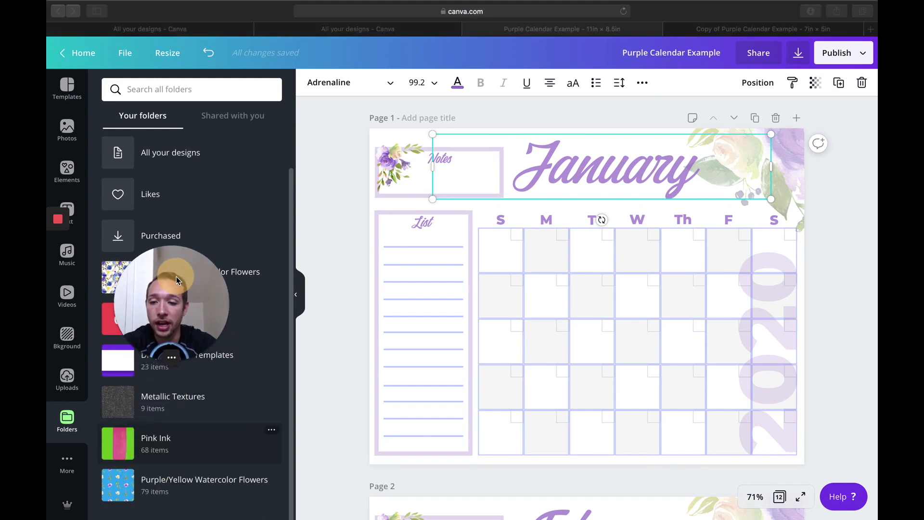
left_click(173, 487)
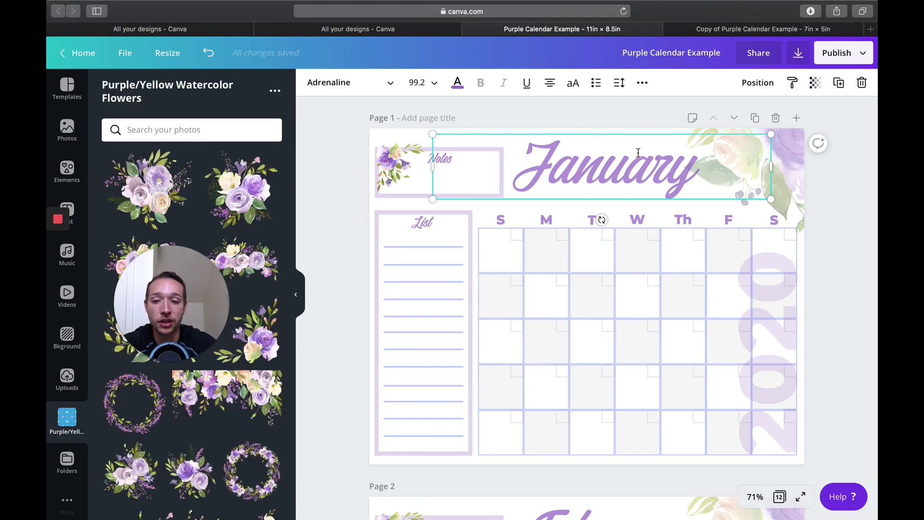
Step: Try the round floral wreath on the January page, delete it, and look through the folder's other flower images
left_click(263, 461)
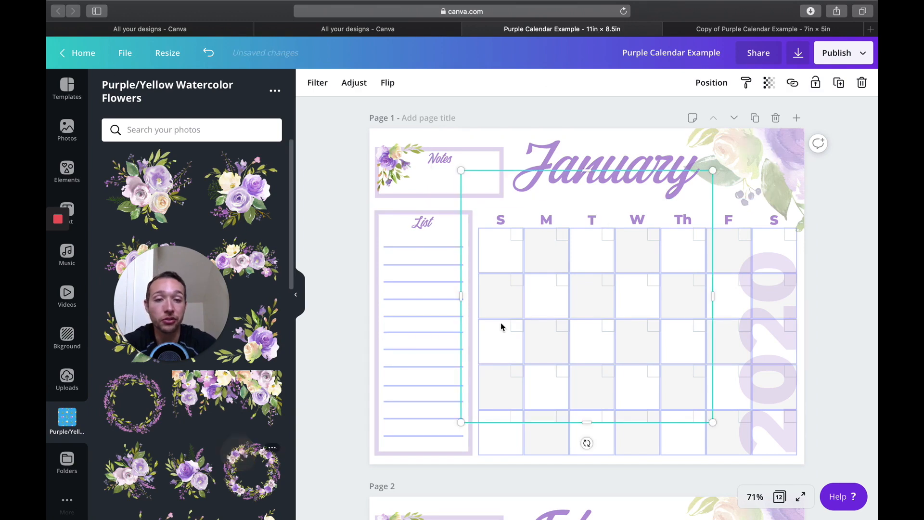
key("Delete")
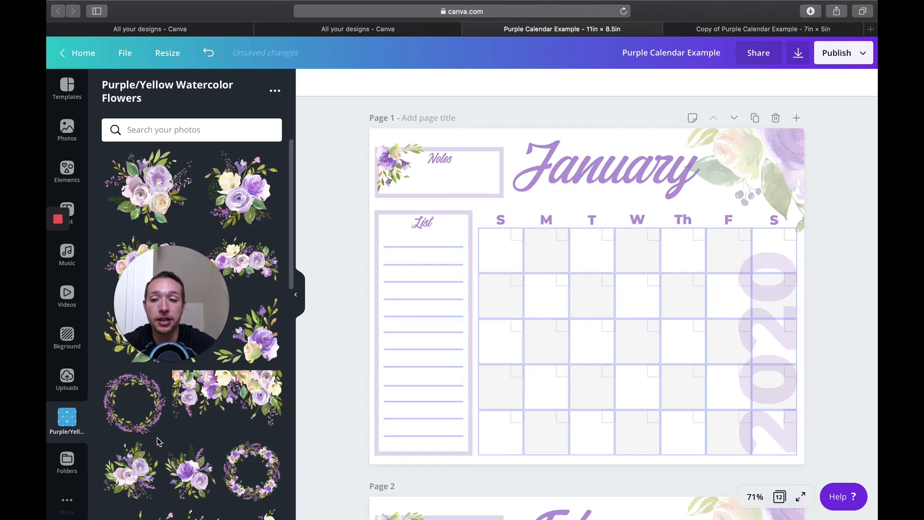
scroll(161, 479, "down", 3)
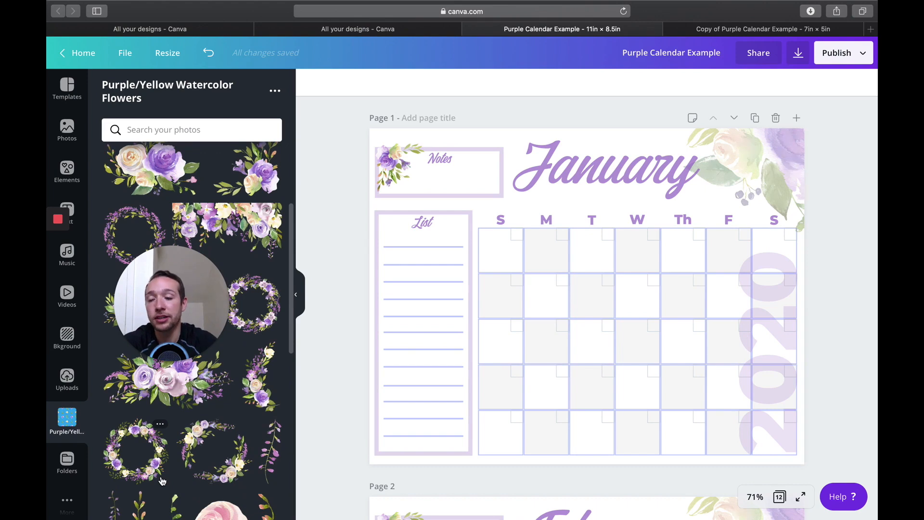
scroll(271, 440, "up", 1)
scroll(271, 439, "up", 3)
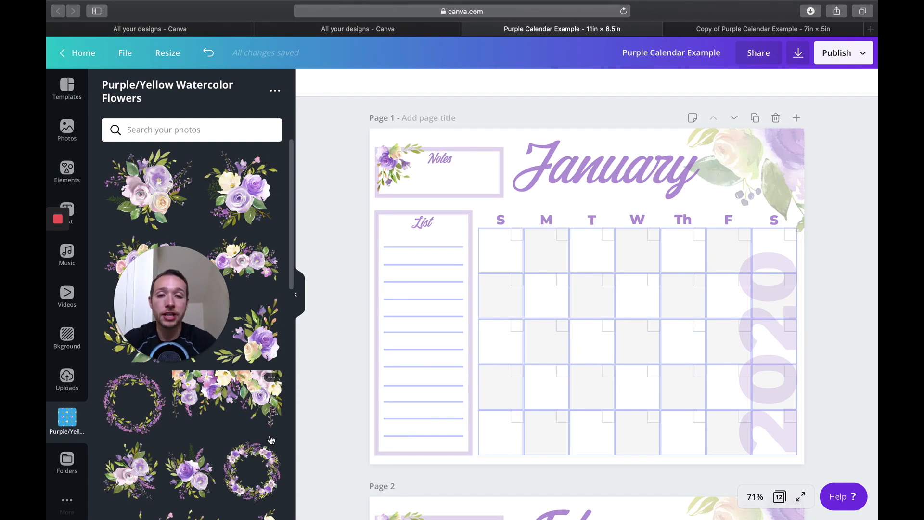
left_click_drag(192, 275, 178, 403)
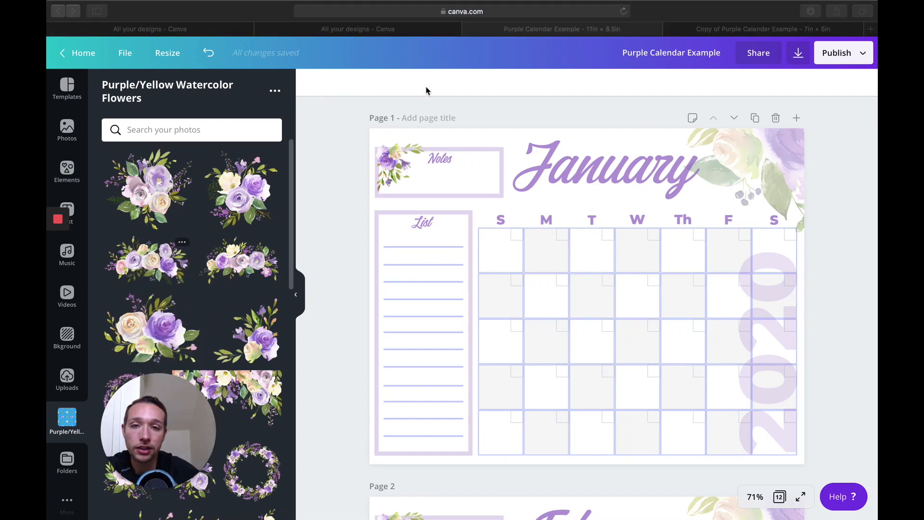
left_click(342, 133)
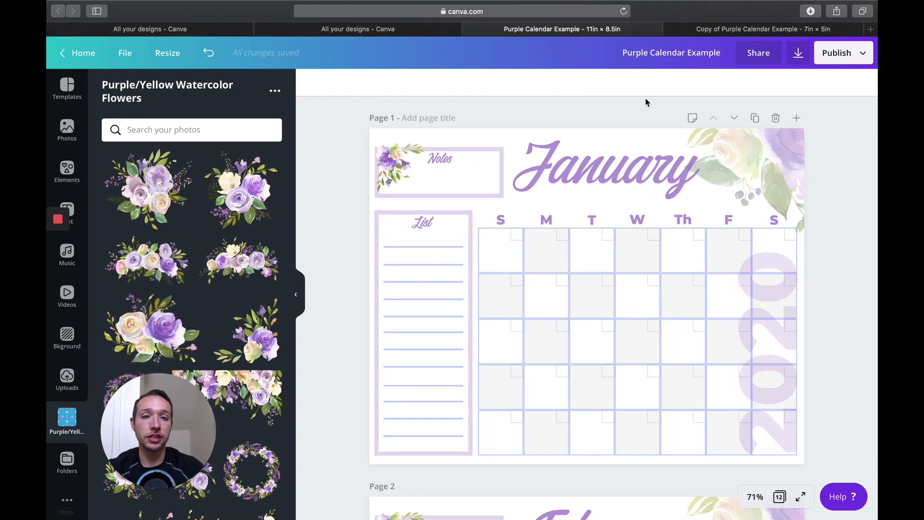
Step: Place the uploaded photo of the couple on the January page, covering the List box and the first calendar columns
left_click(66, 379)
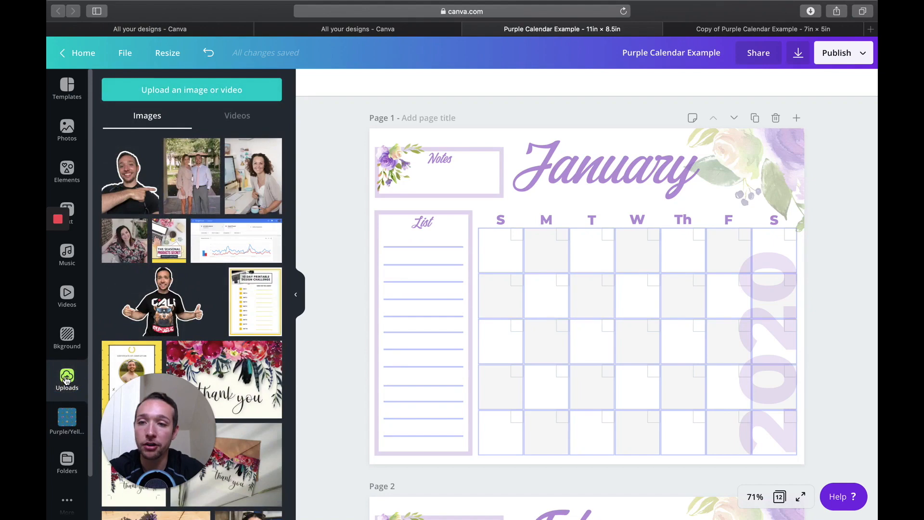
left_click(188, 185)
left_click_drag(588, 275, 490, 308)
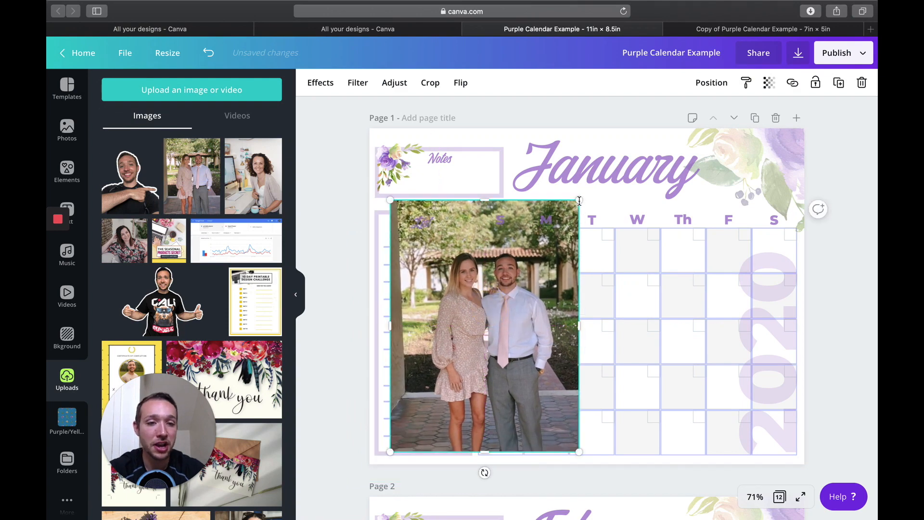
left_click_drag(508, 335, 474, 337)
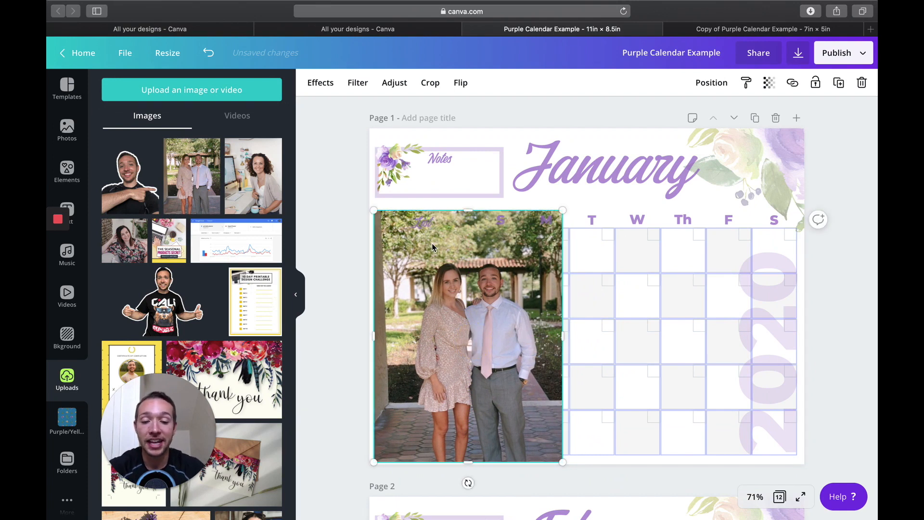
Step: Preview the Arctic color mix and the Radiate glitch effect on the couple's photo
left_click(326, 87)
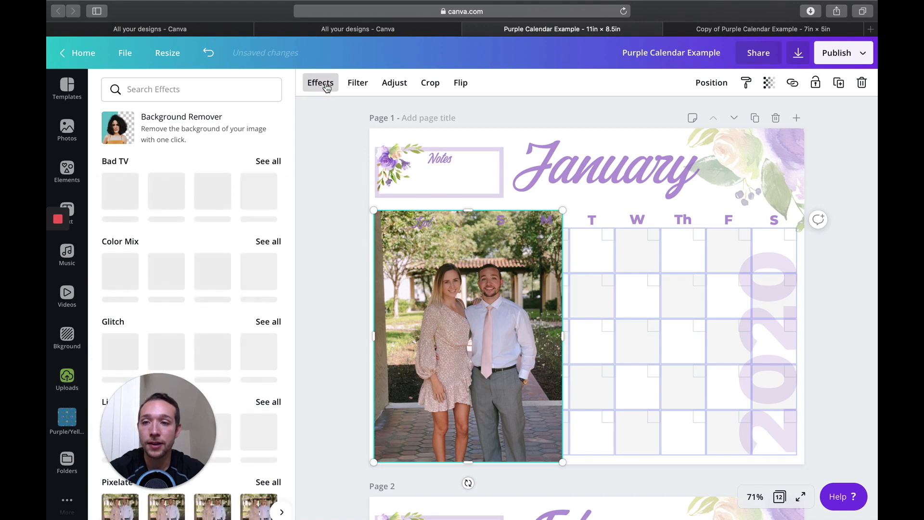
scroll(192, 236, "down", 1)
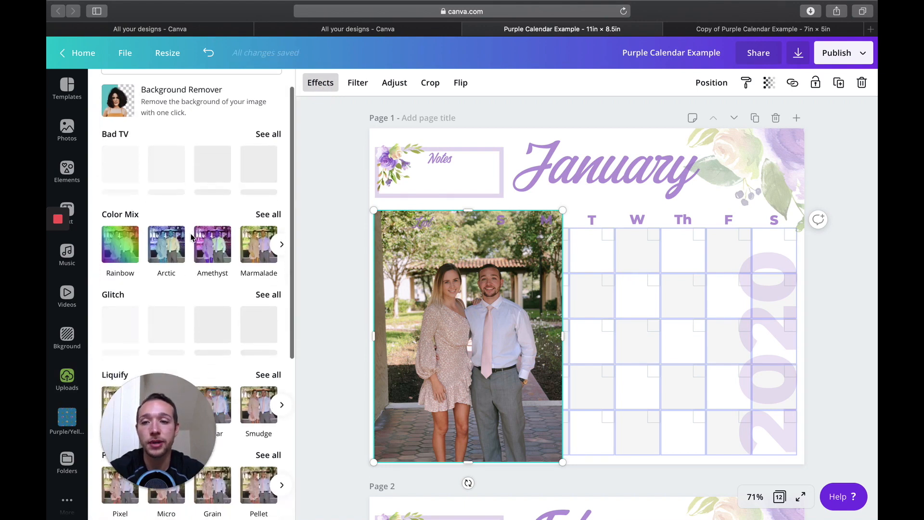
left_click(166, 244)
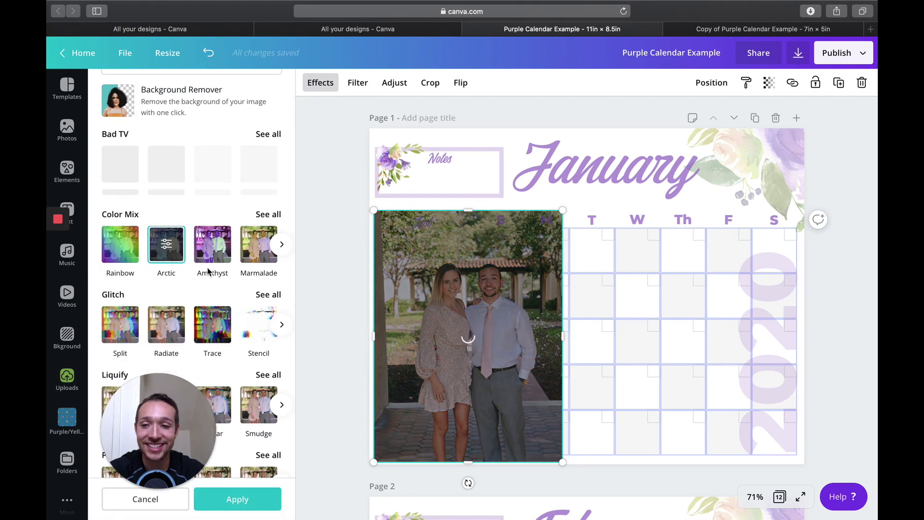
scroll(192, 313, "down", 2)
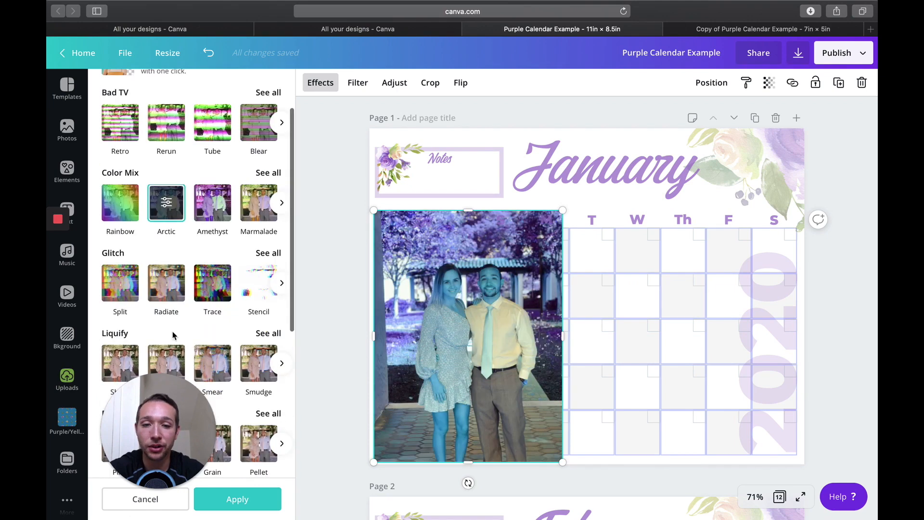
left_click(168, 293)
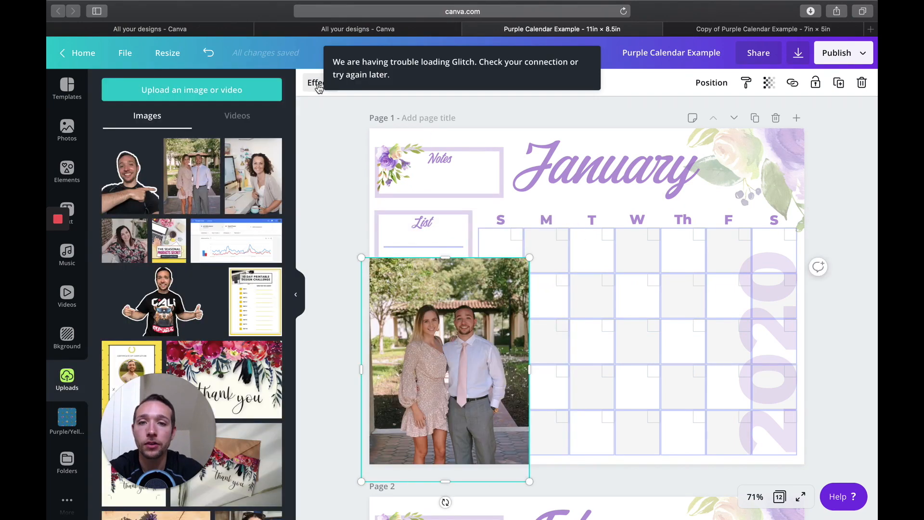
Step: Remove the background from the couple's photo with Background Remover and shrink the cutout over the January page's List box
left_click(315, 82)
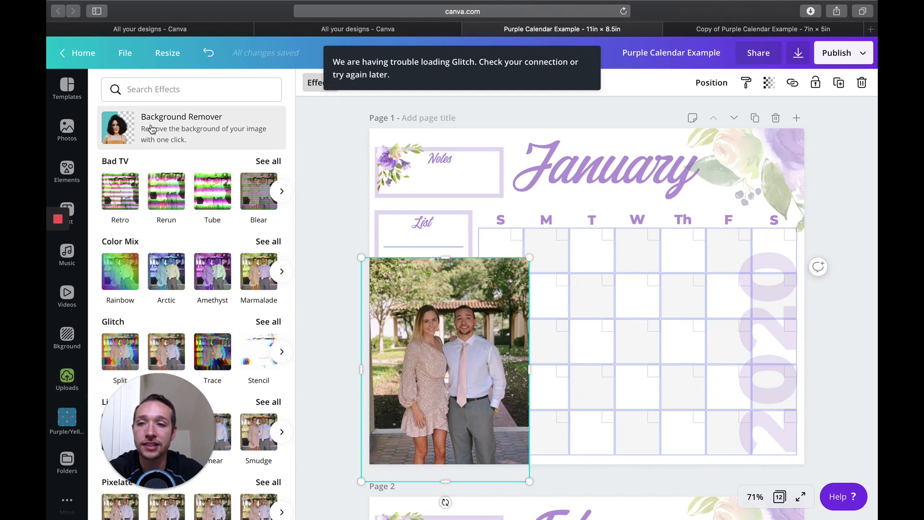
left_click(128, 129)
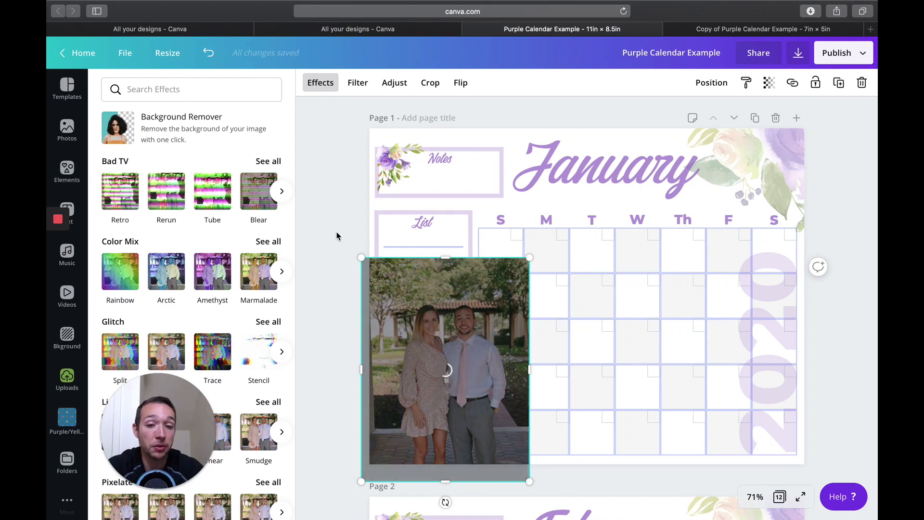
left_click_drag(442, 287, 436, 280)
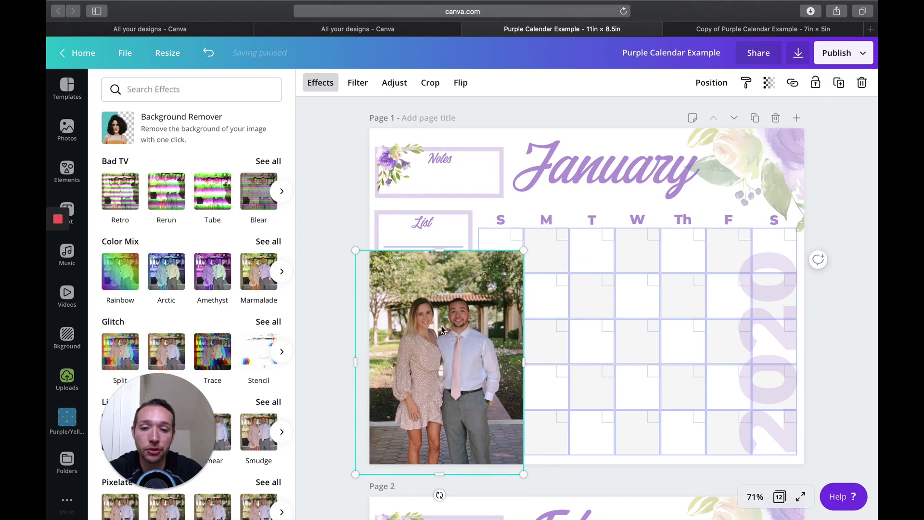
left_click(433, 309)
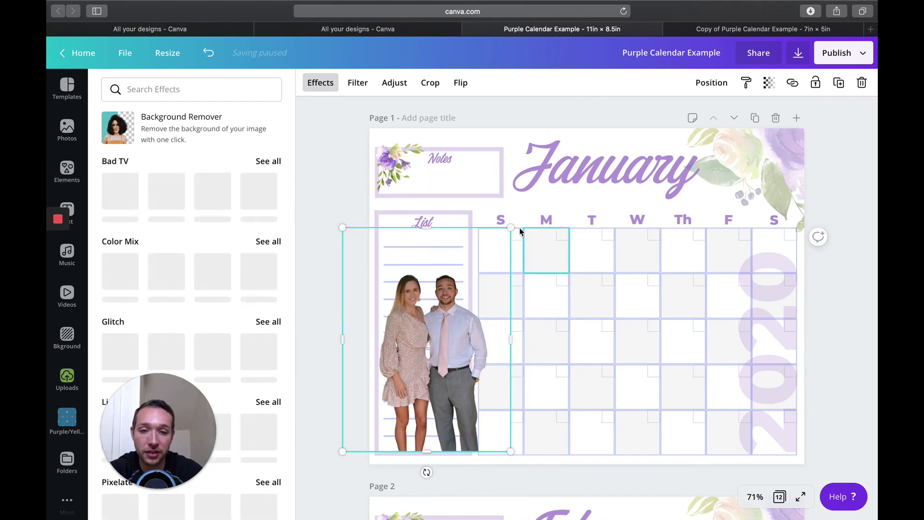
left_click_drag(511, 230, 491, 252)
left_click_drag(418, 362, 414, 374)
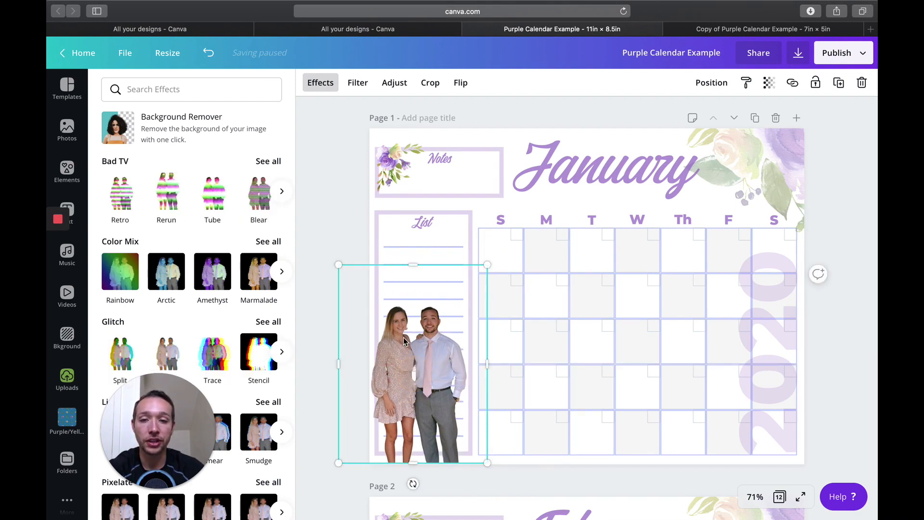
Step: Delete the List box with its title and lines, and place the couple cutout in the emptied space beside the January grid
left_click_drag(505, 340, 556, 359)
left_click_drag(353, 212, 444, 461)
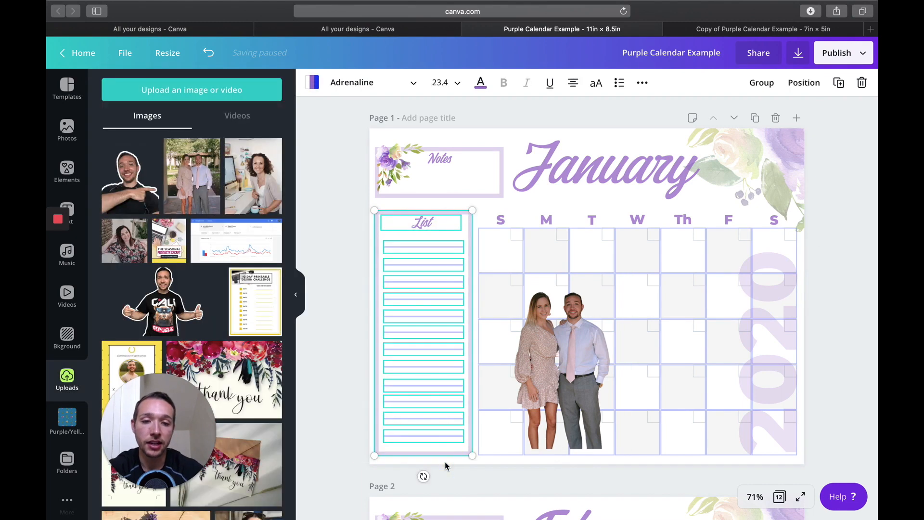
key("Delete")
left_click(529, 380)
left_click_drag(509, 380, 423, 395)
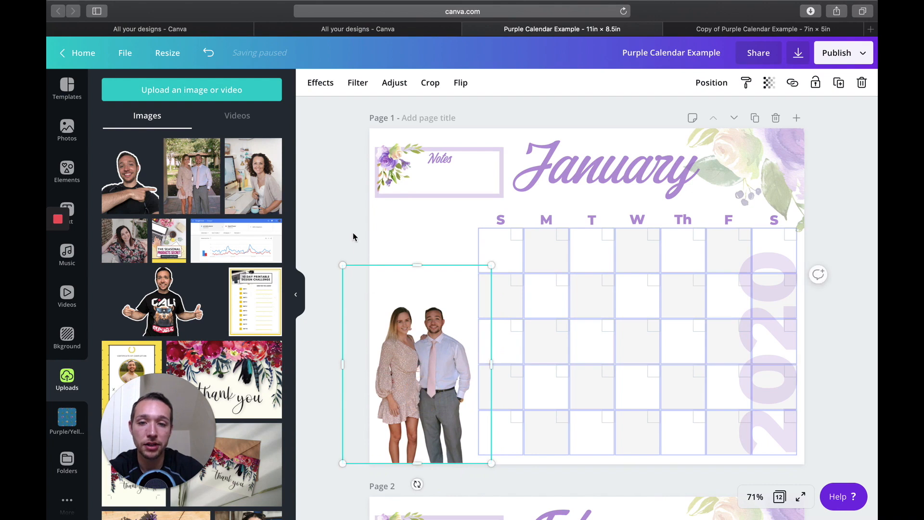
left_click(345, 233)
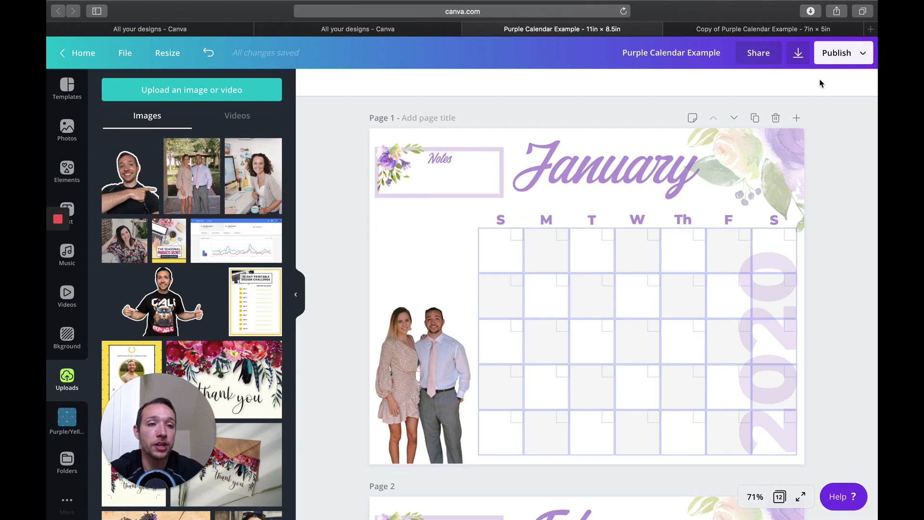
Step: Download all 12 calendar pages as PNG at 1x size with a transparent background and no file compression
left_click(798, 53)
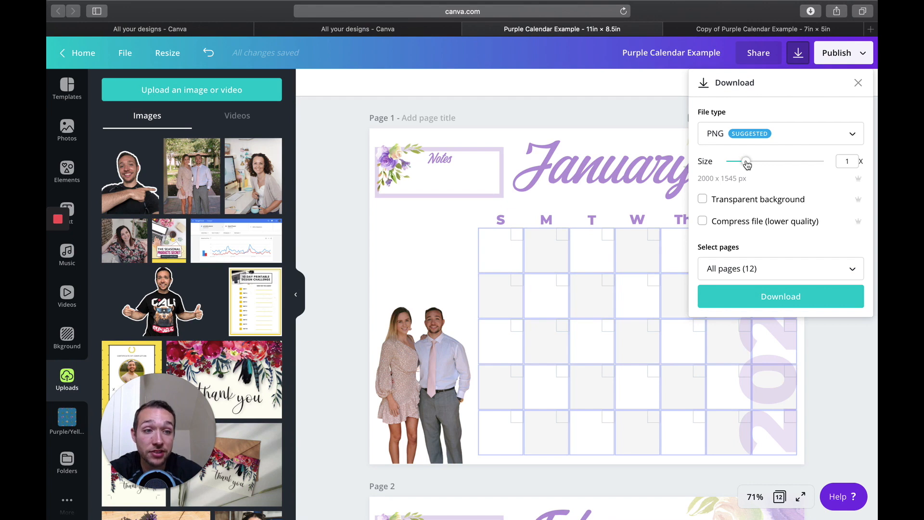
left_click_drag(754, 162, 784, 162)
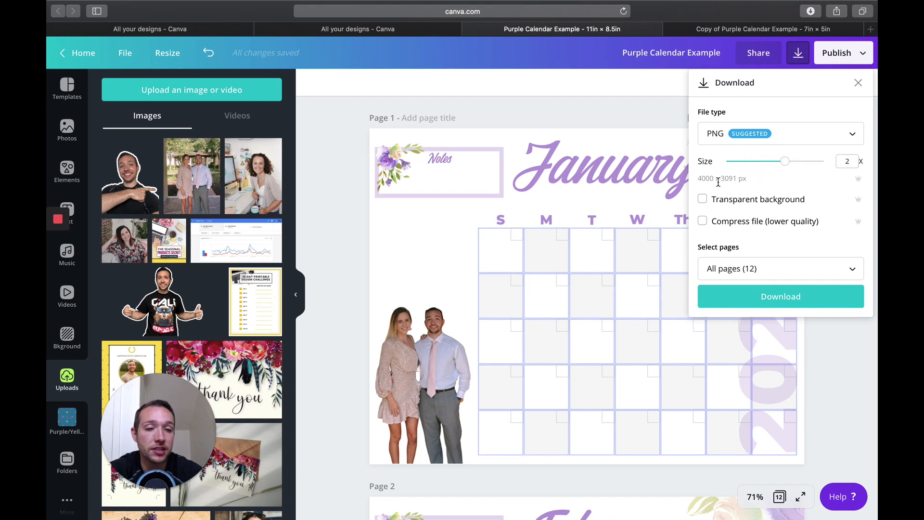
left_click_drag(783, 163, 747, 163)
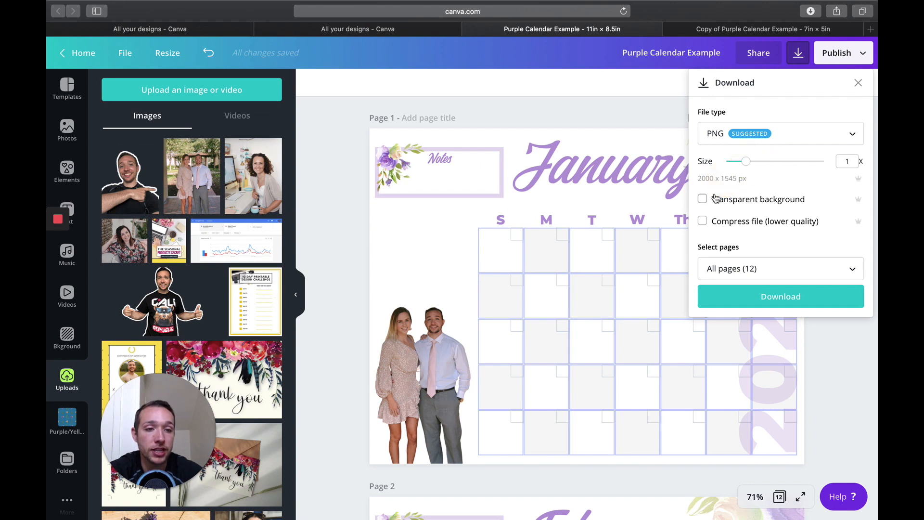
left_click(702, 222)
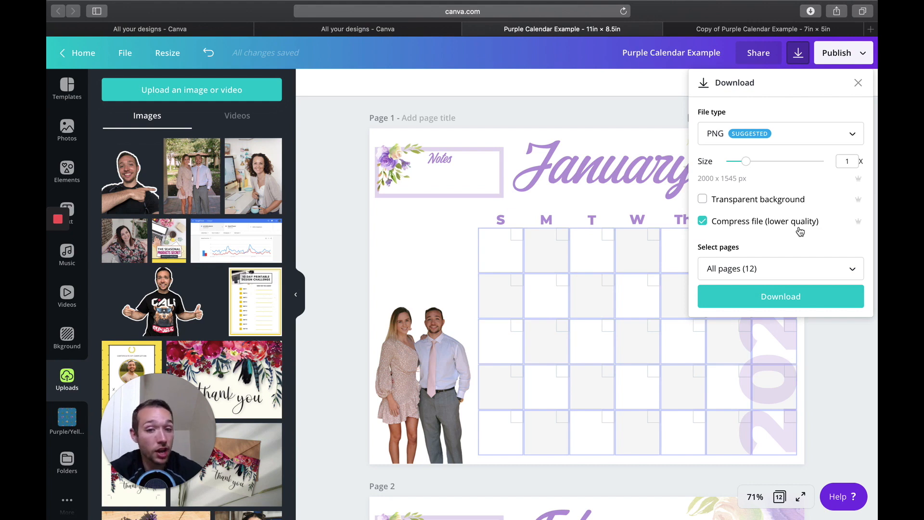
left_click(702, 222)
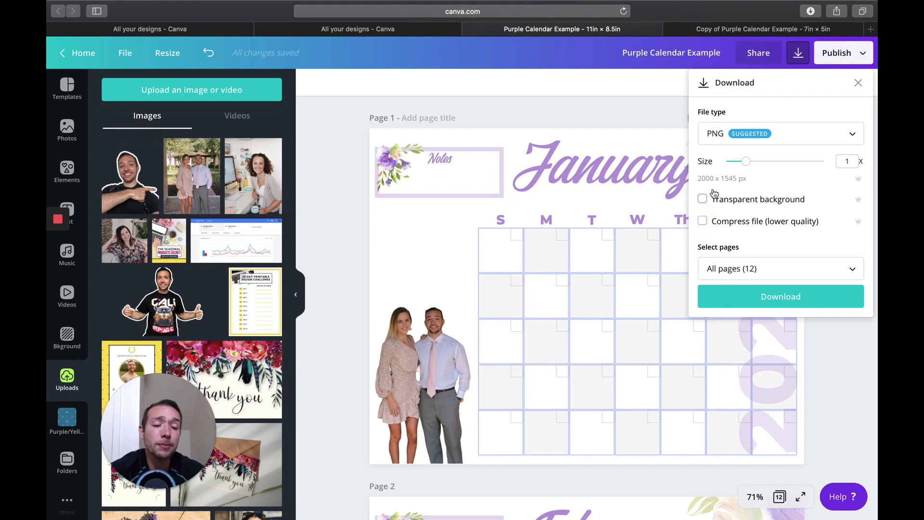
left_click(703, 200)
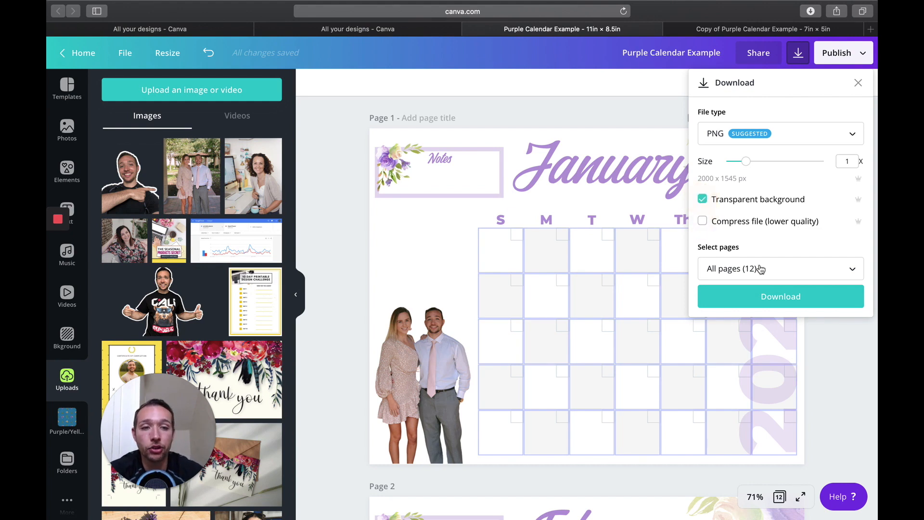
left_click(781, 296)
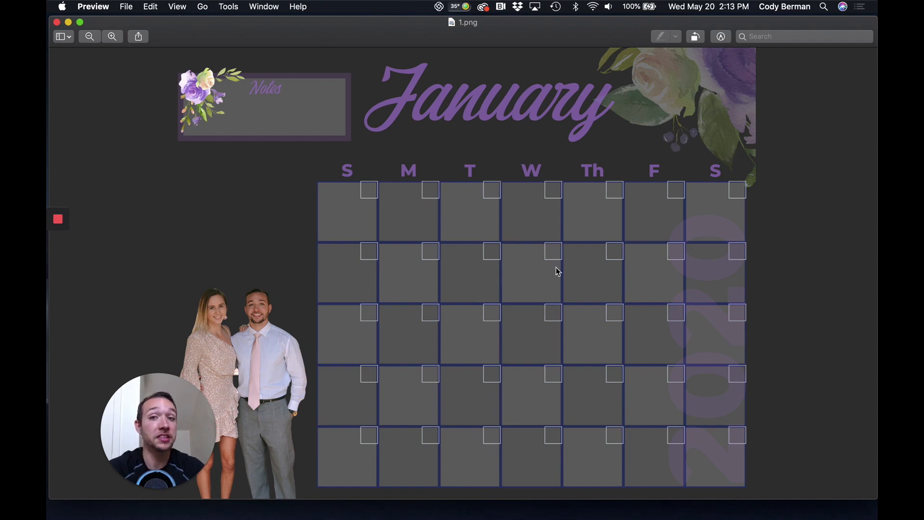
Step: Switch back to Safari and upload 1.png from the Purple Calendar Example folder in Downloads to the uploaded images
mouse_move(368, 517)
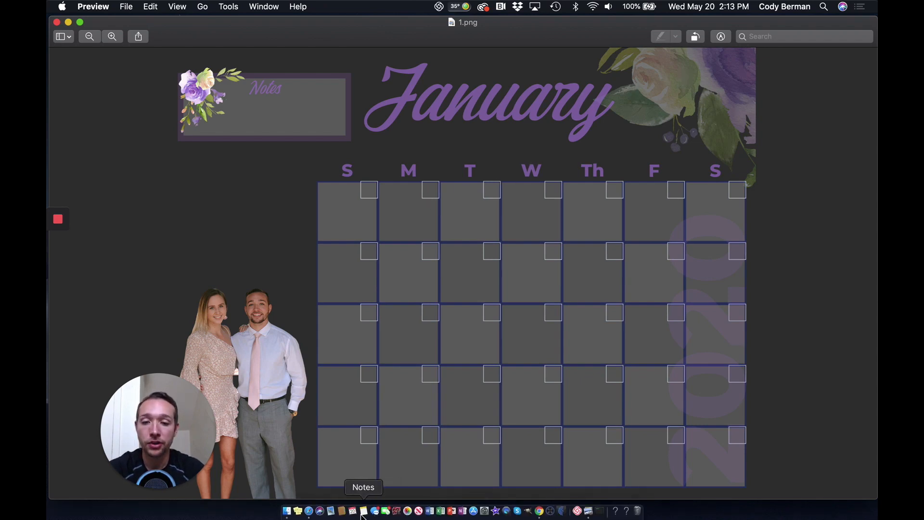
left_click(309, 511)
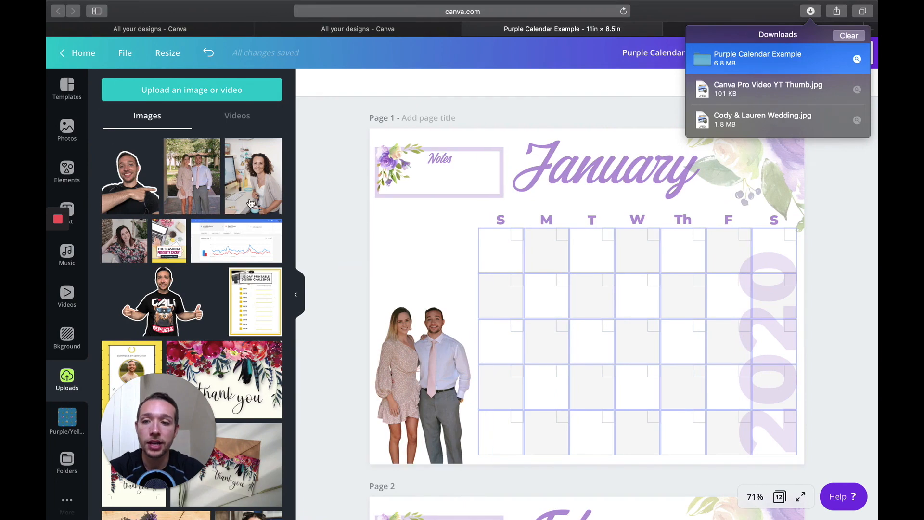
left_click(219, 94)
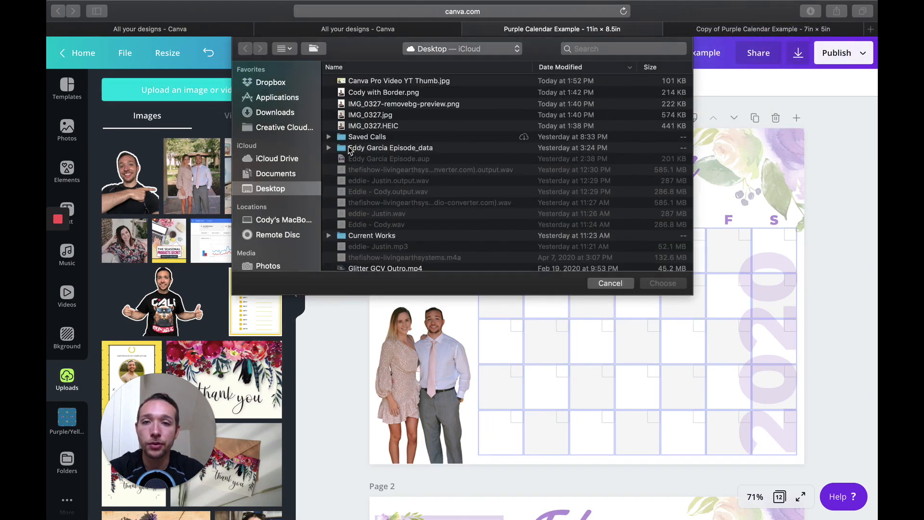
left_click(268, 113)
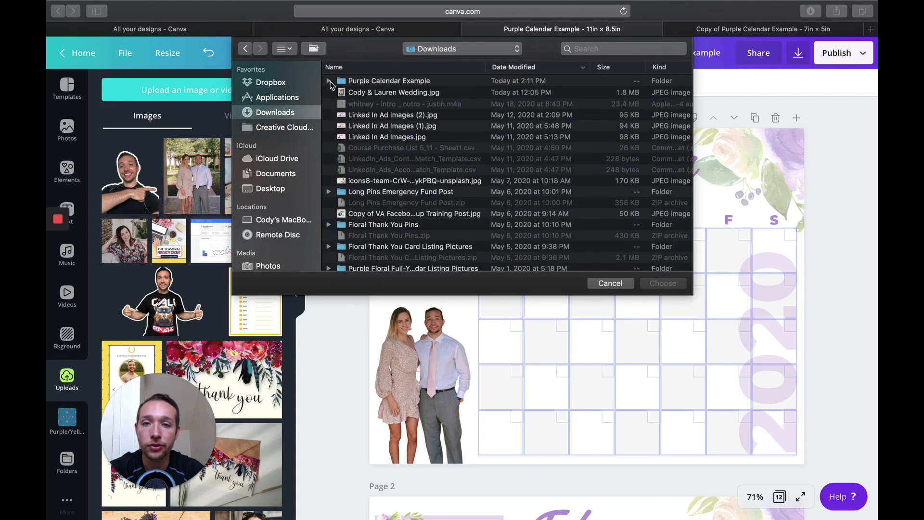
left_click(329, 81)
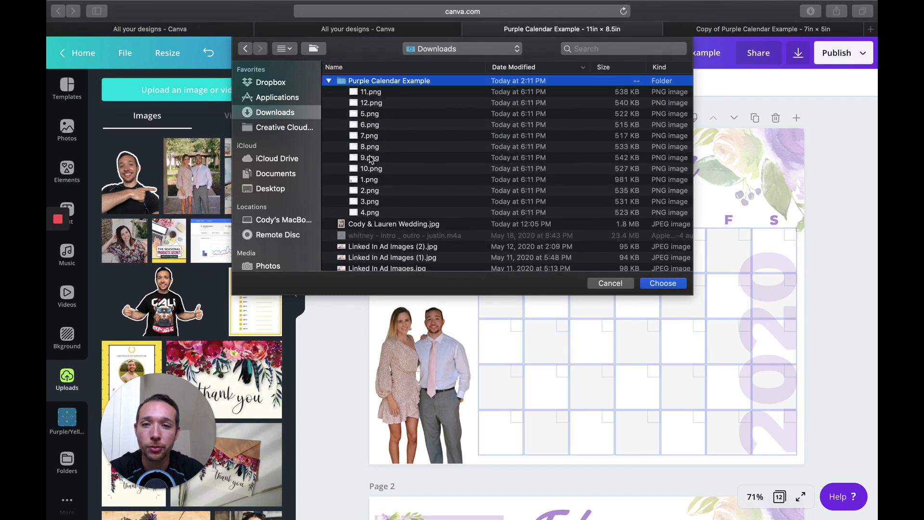
left_click(370, 180)
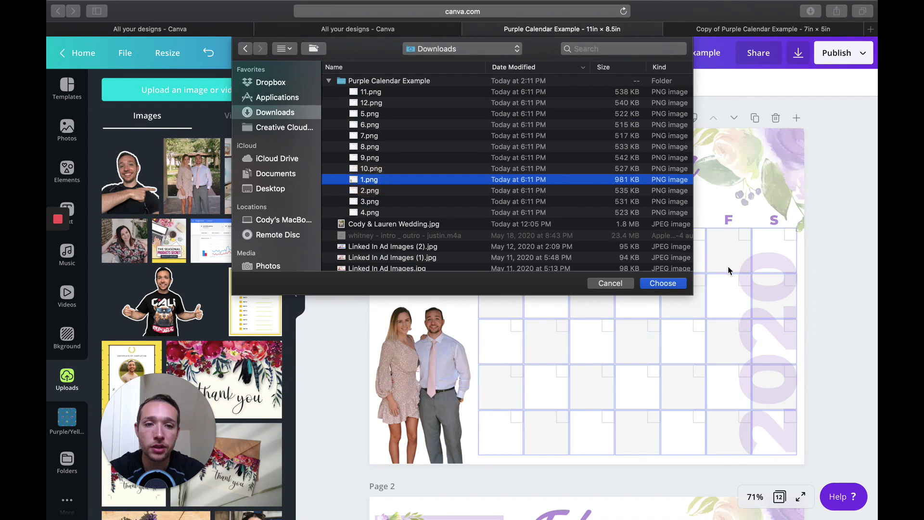
left_click(663, 284)
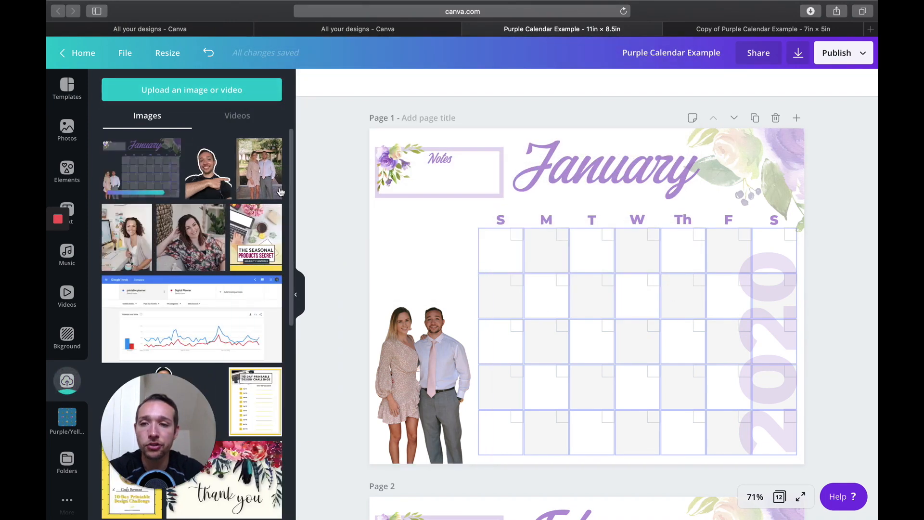
Step: Try the uploaded transparent January image at a reduced size over the January page's elements and delete it
left_click(143, 165)
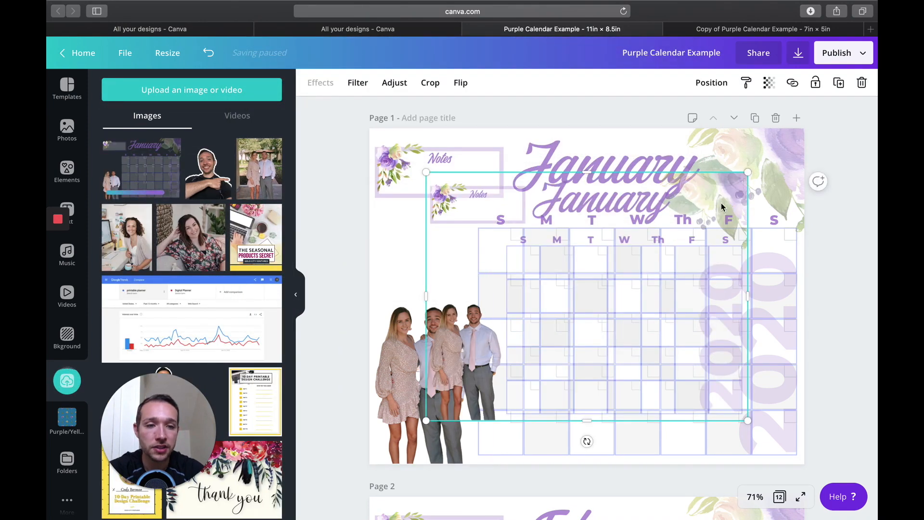
left_click_drag(747, 174, 580, 301)
left_click_drag(486, 340, 460, 239)
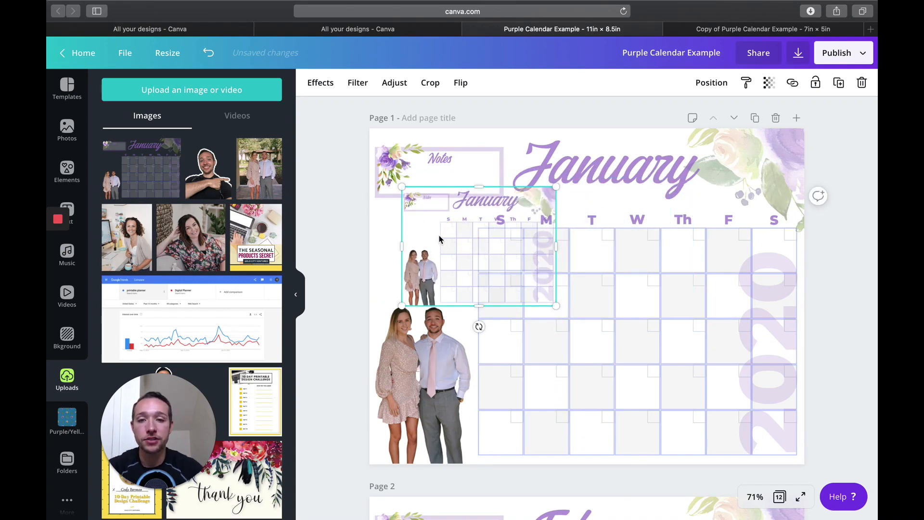
left_click_drag(441, 228, 518, 203)
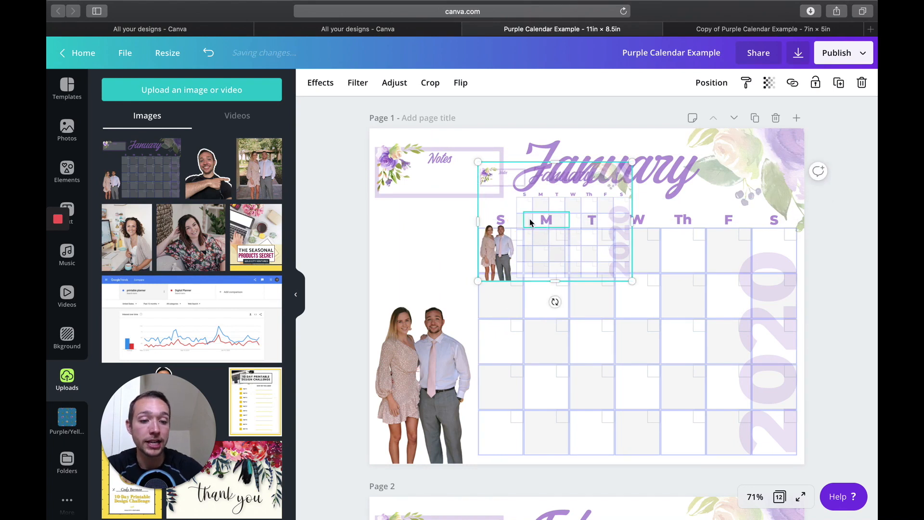
key("Delete")
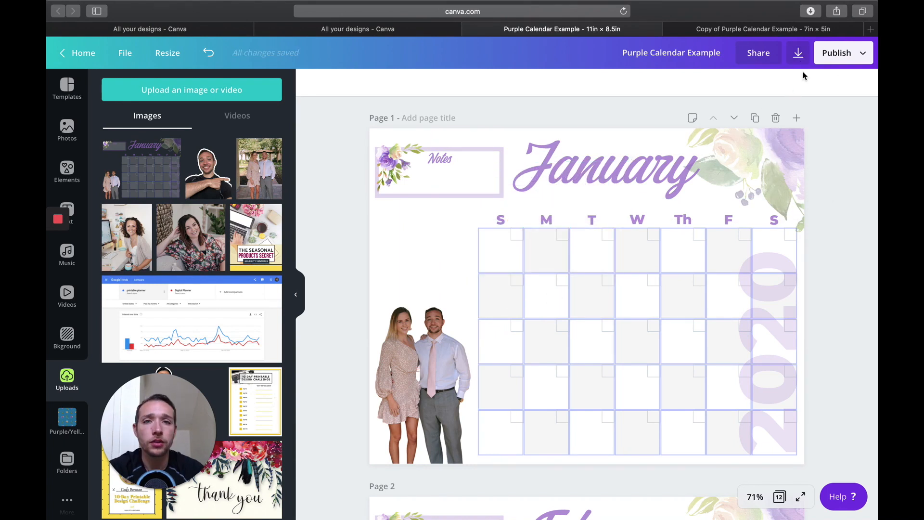
Step: Preview the Pan, Block and Slide styles of the Animation download type and close the download settings
left_click(800, 56)
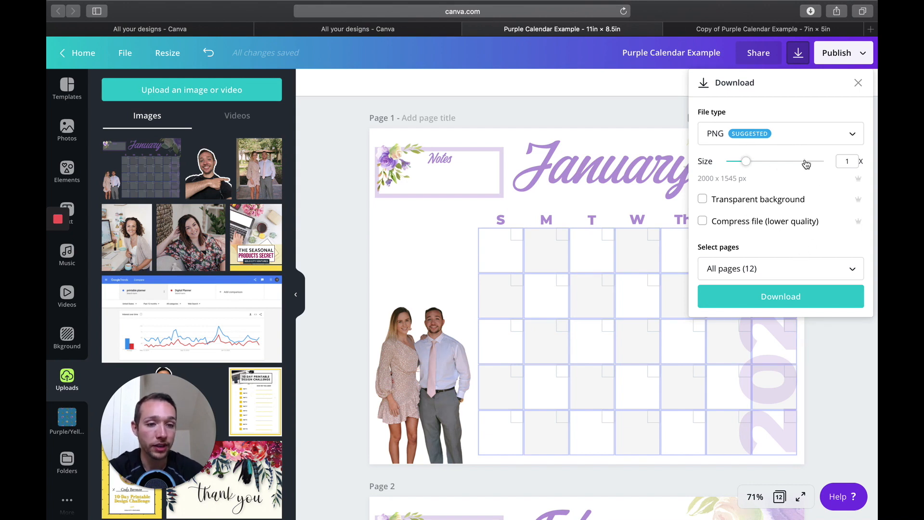
left_click(851, 137)
scroll(809, 214, "down", 2)
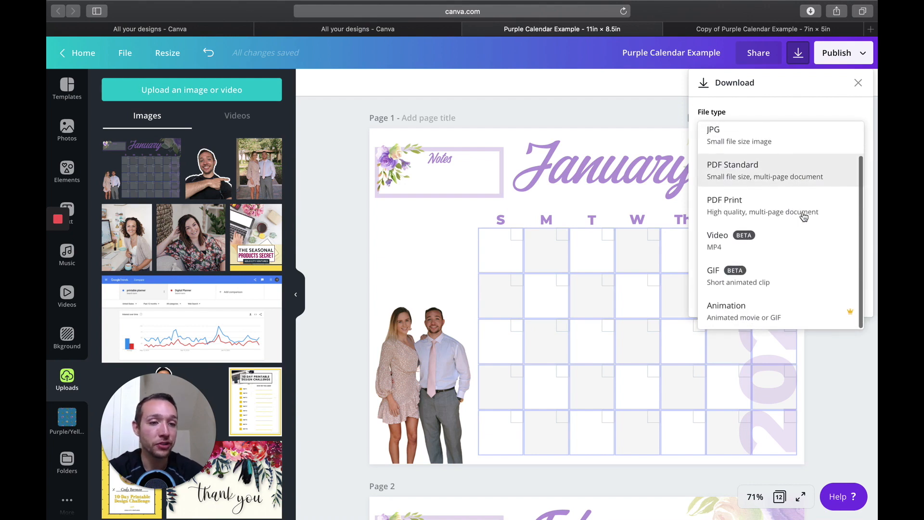
left_click(764, 315)
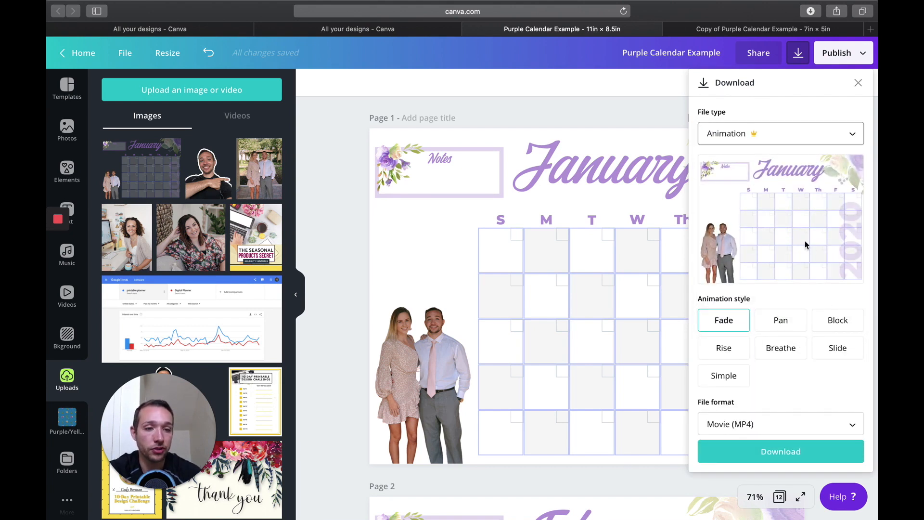
left_click(779, 322)
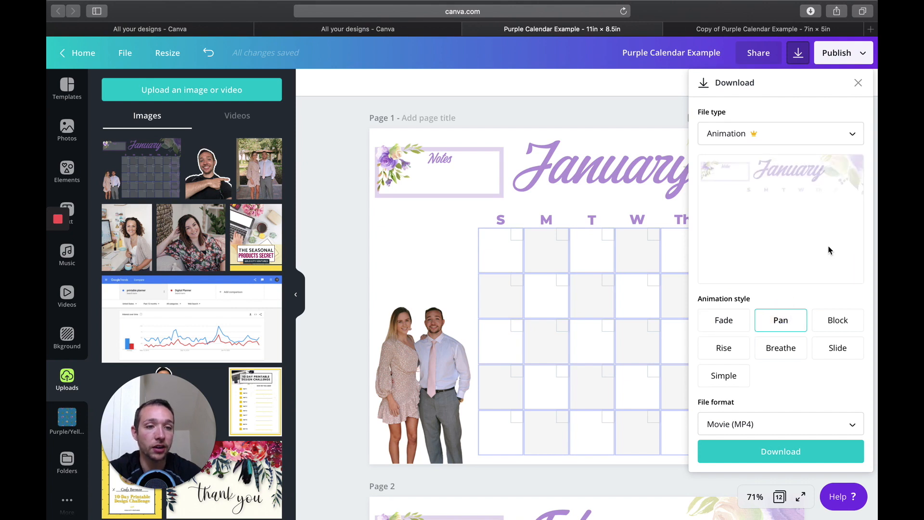
left_click(829, 321)
left_click(836, 348)
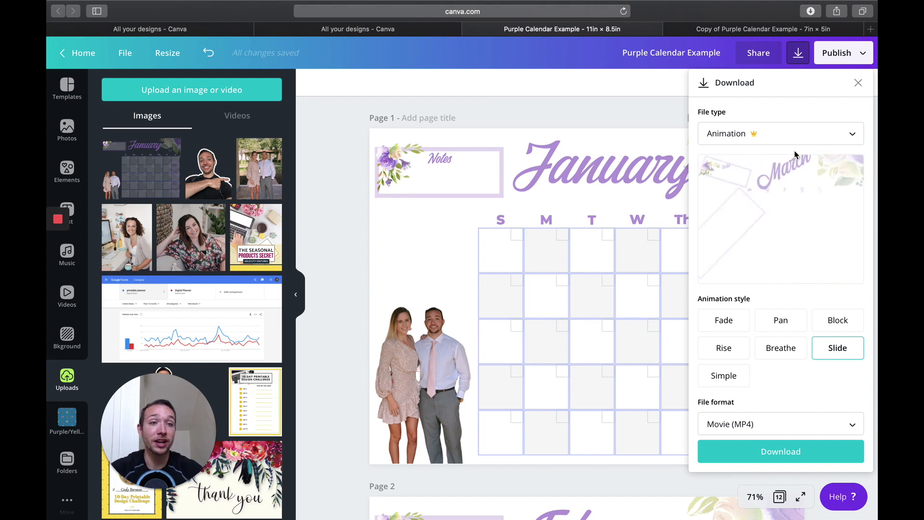
left_click(857, 83)
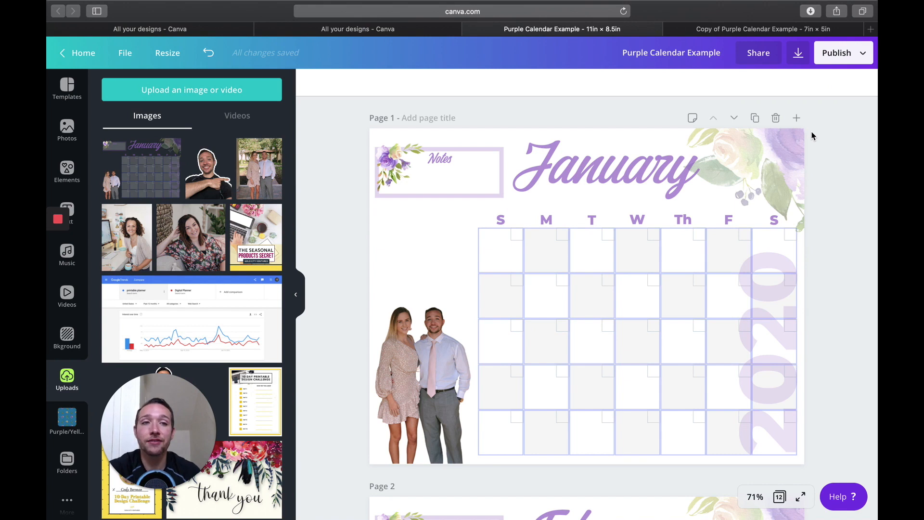
Step: Set the calendar design's share link to "use as template"
left_click(762, 58)
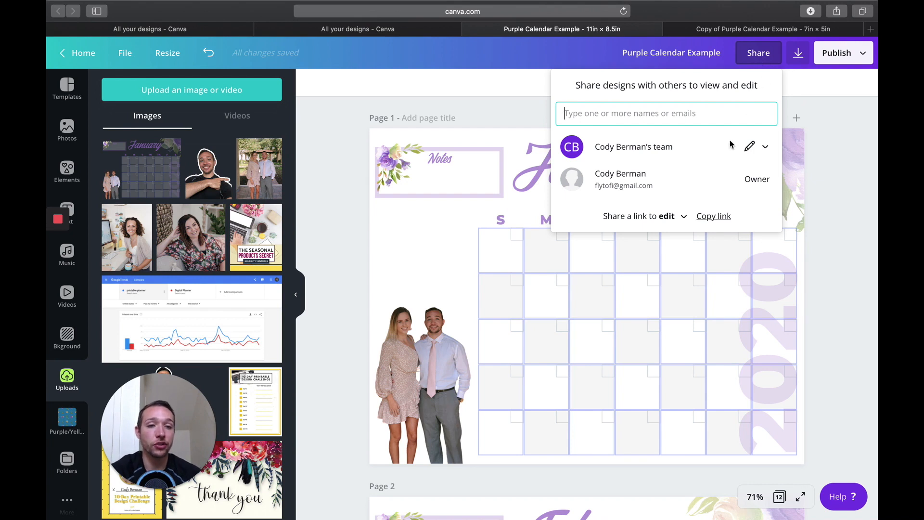
left_click(683, 217)
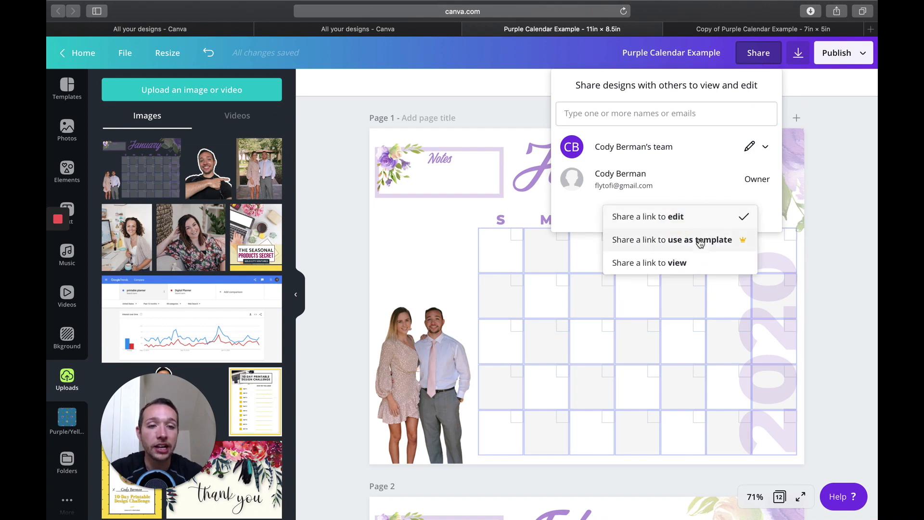
left_click(692, 243)
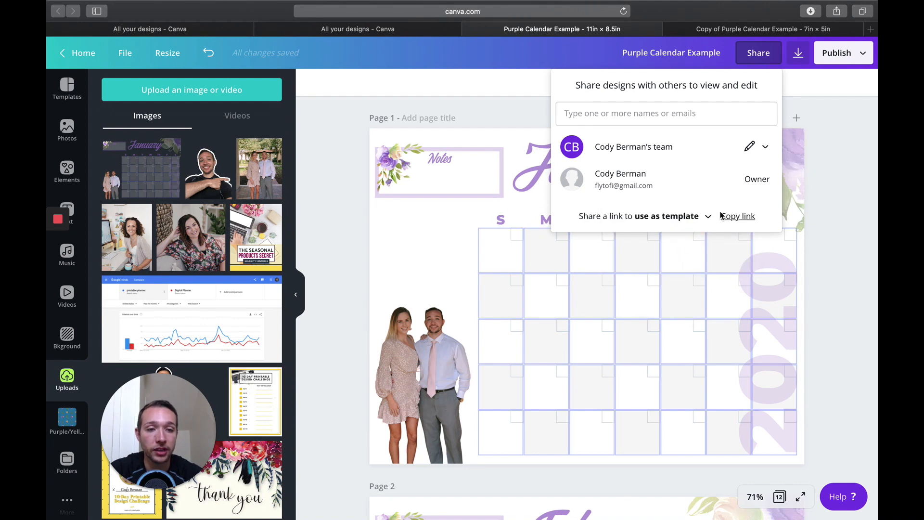
Step: Copy the calendar design's template link and open it in a new browser tab
left_click(737, 216)
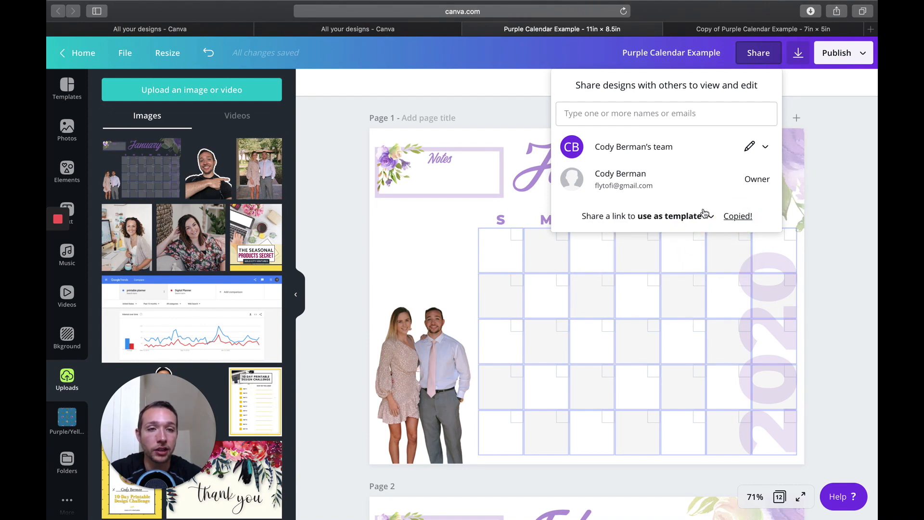
left_click(870, 29)
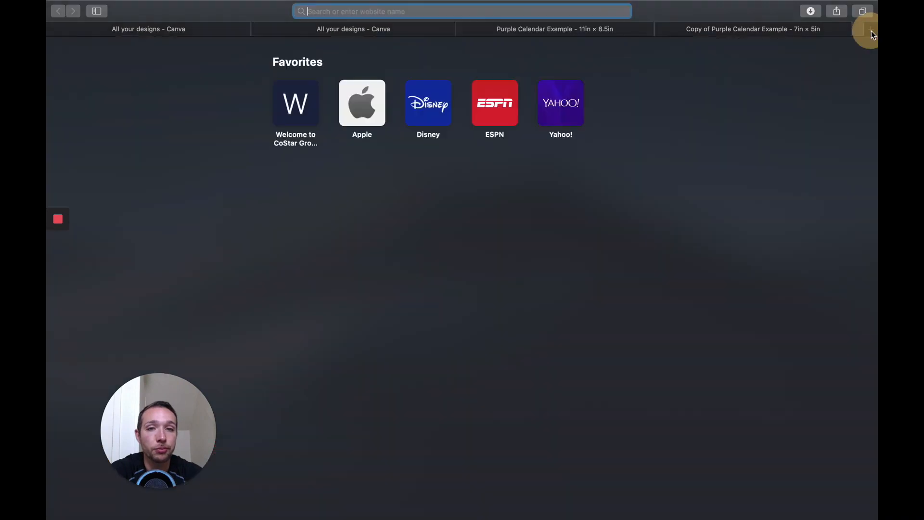
key("super+v")
key("Return")
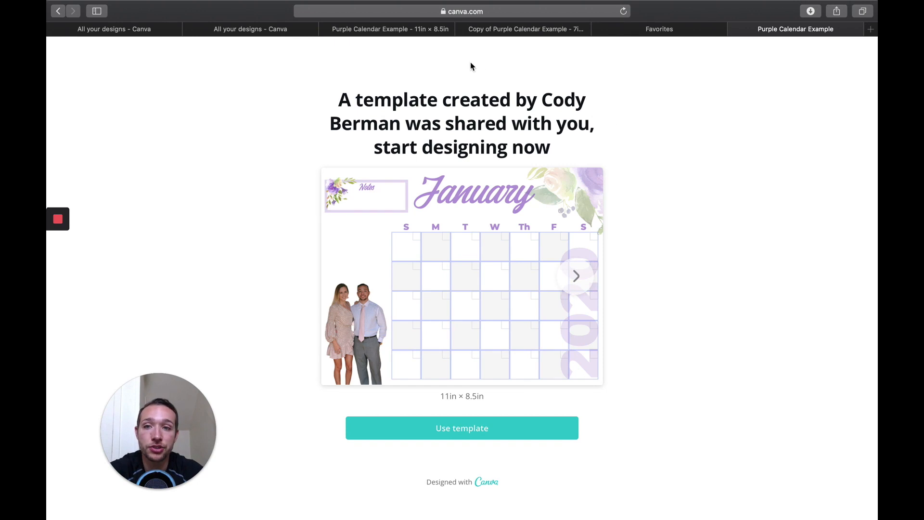
Step: Return to the Purple Calendar Example design and view the team's sharing permission options without changing them
left_click(405, 29)
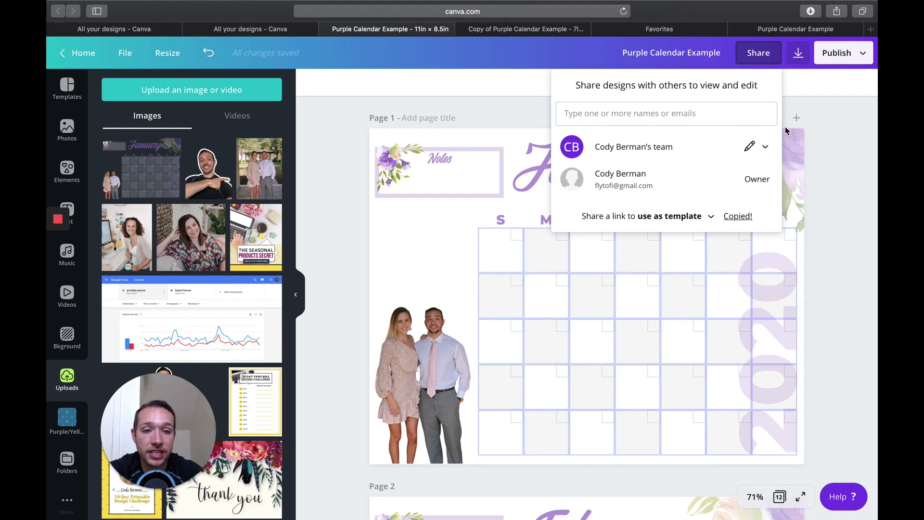
left_click(764, 147)
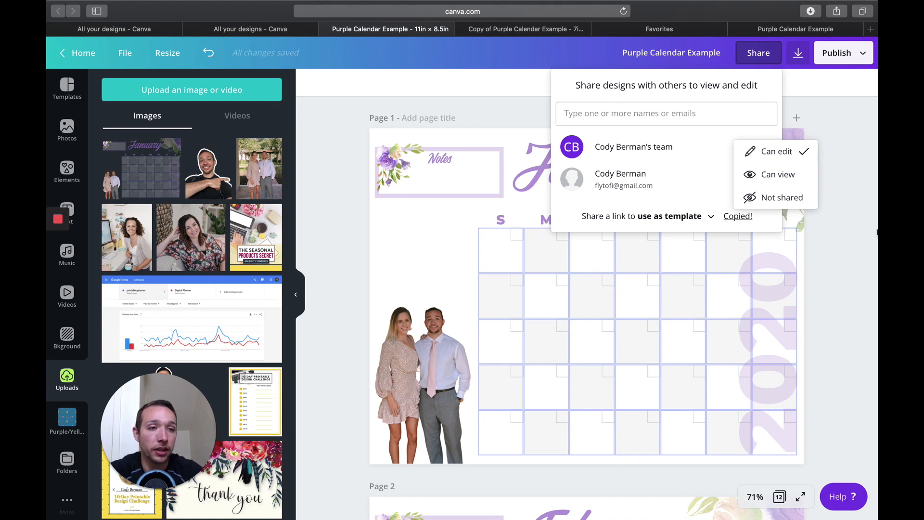
left_click(843, 189)
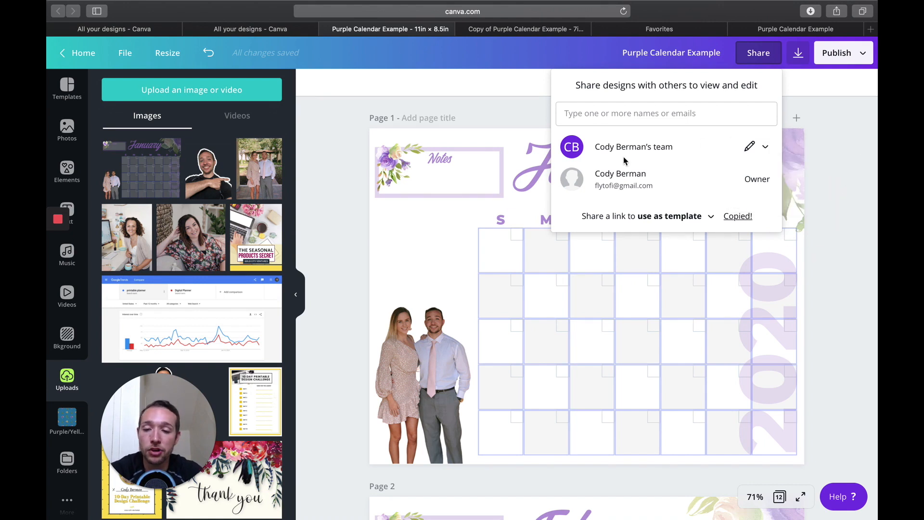